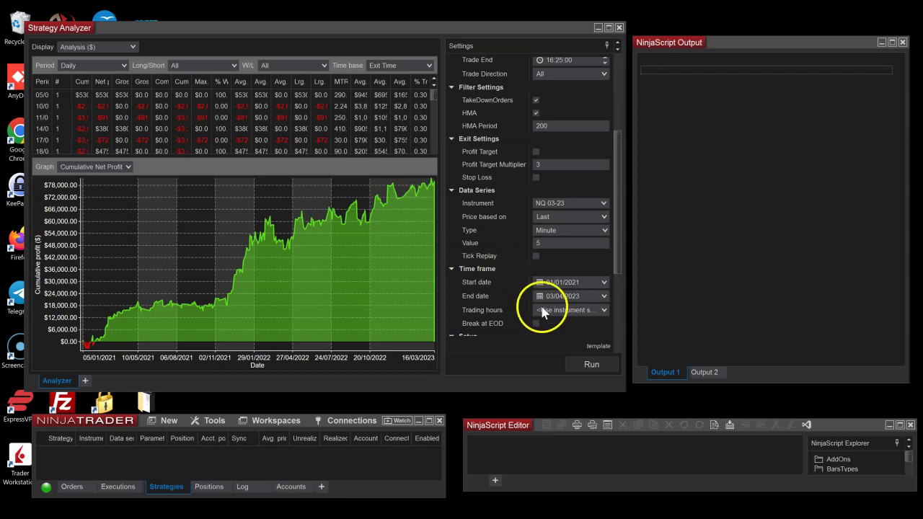
Maximize the Strategy Analyzer window and switch its display from the profit analysis to the Chart view.
left_click_drag(636, 38, 779, 189)
left_click(609, 30)
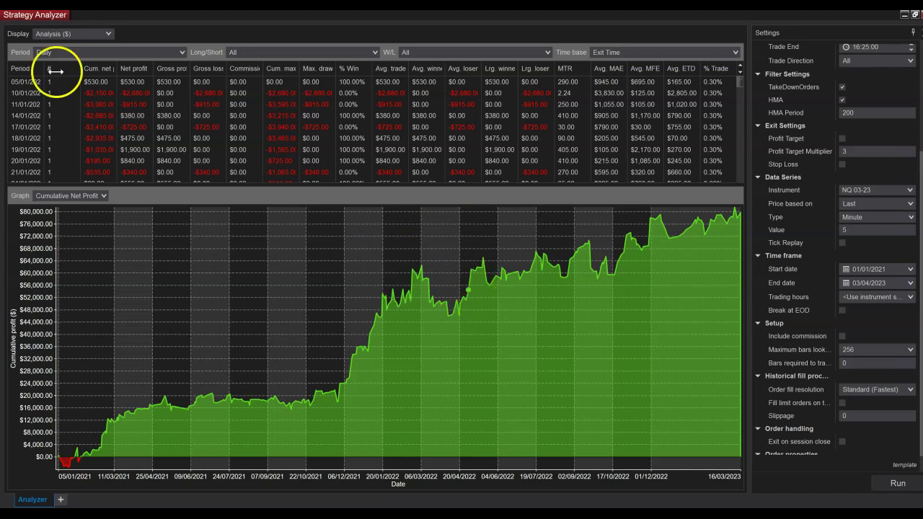
left_click(54, 36)
left_click(57, 59)
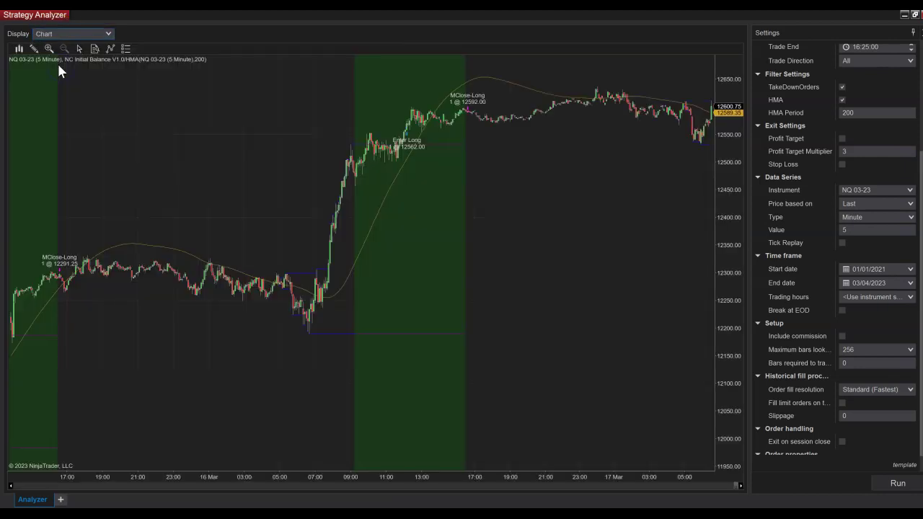
Examine the 16 March pre-session price range on the chart against the strategy's Range Start and Range End settings.
left_click_drag(222, 383, 305, 392)
left_click_drag(371, 477, 321, 472)
left_click(319, 371)
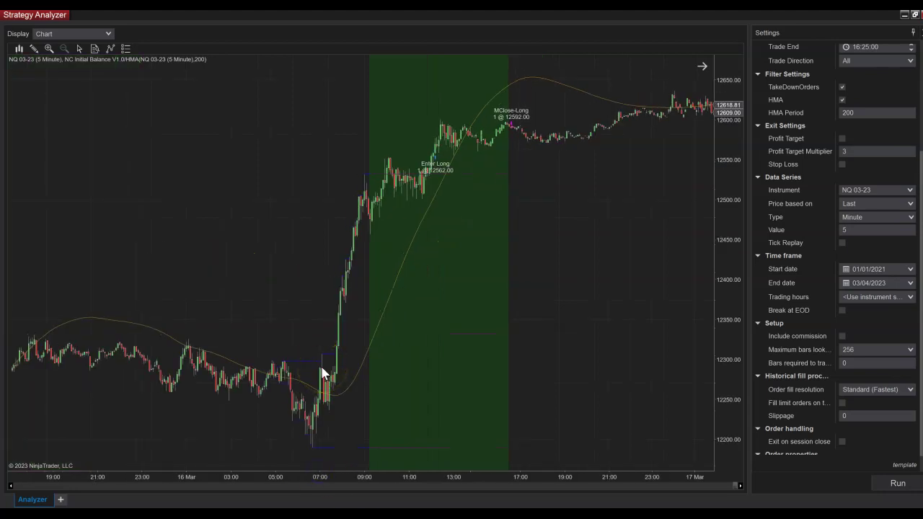
left_click(308, 478)
left_click(808, 229)
left_click(290, 416)
left_click(295, 390)
left_click_drag(294, 478, 329, 488)
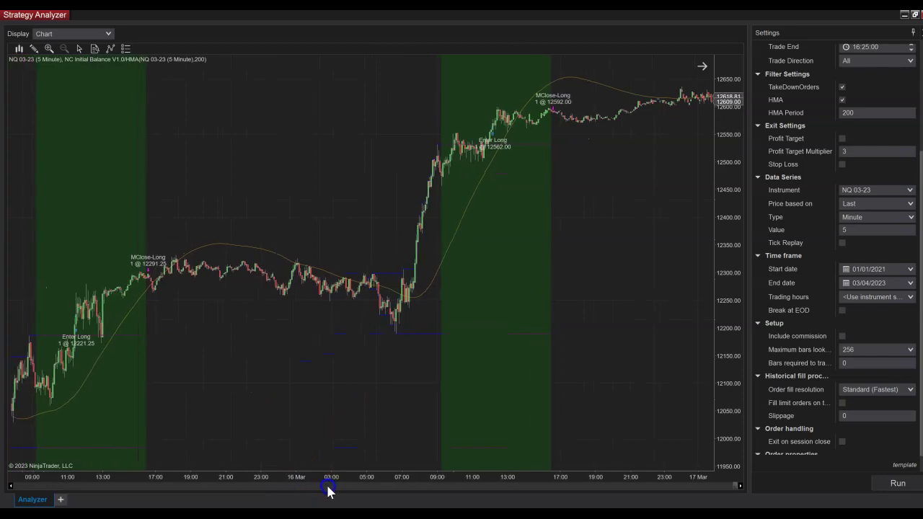
left_click(298, 268)
left_click(839, 230)
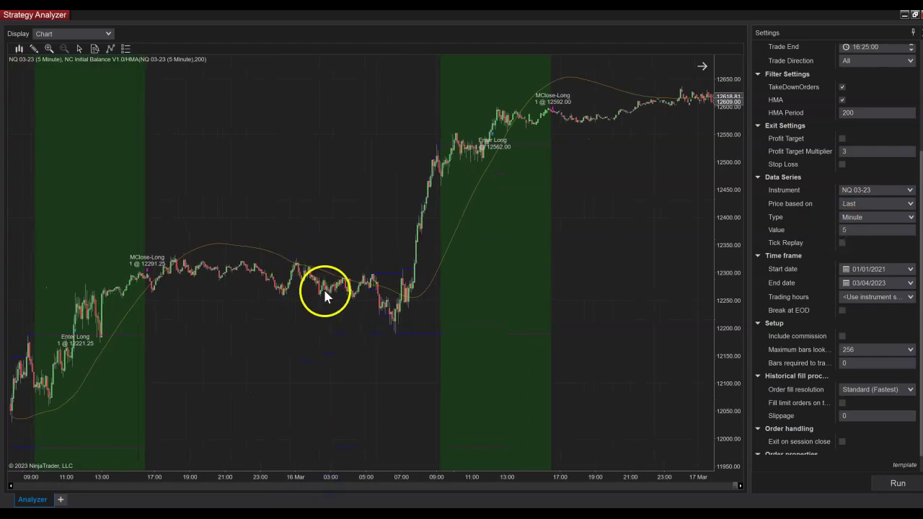
scroll(803, 294, "up", 5)
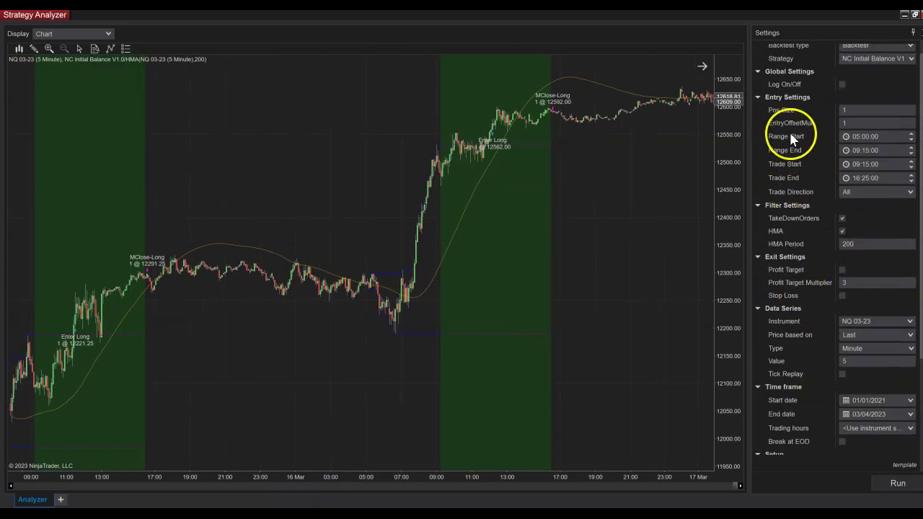
left_click(858, 141)
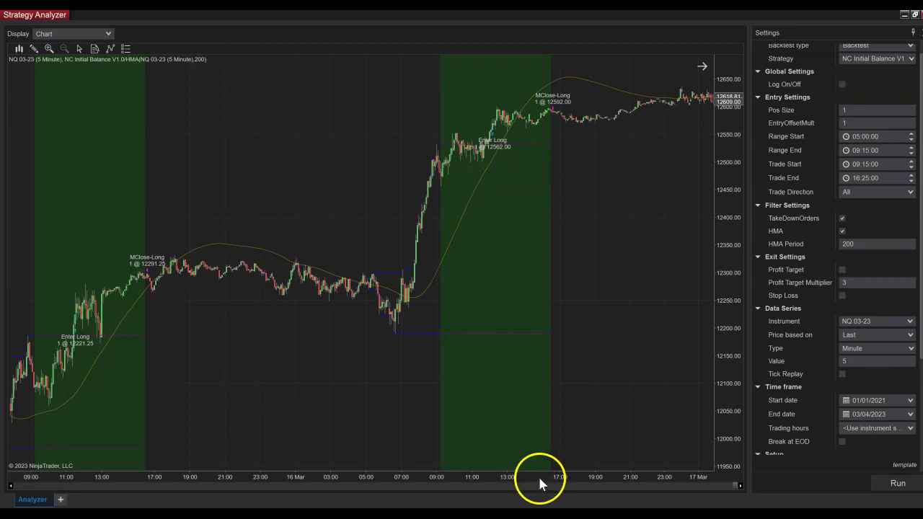
Examine the 16 March range high and low and the long entry inside the green trading window.
left_click_drag(526, 486, 463, 494)
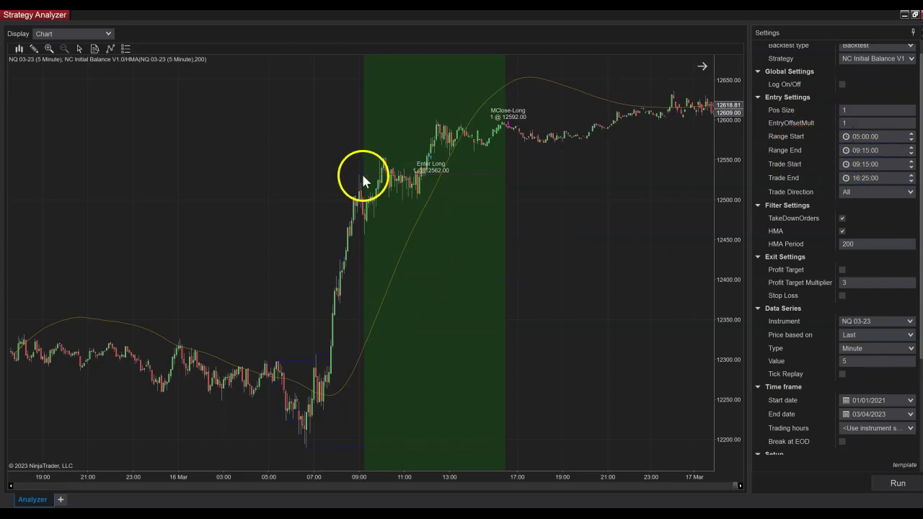
left_click_drag(303, 279, 498, 437)
left_click_drag(513, 484, 372, 493)
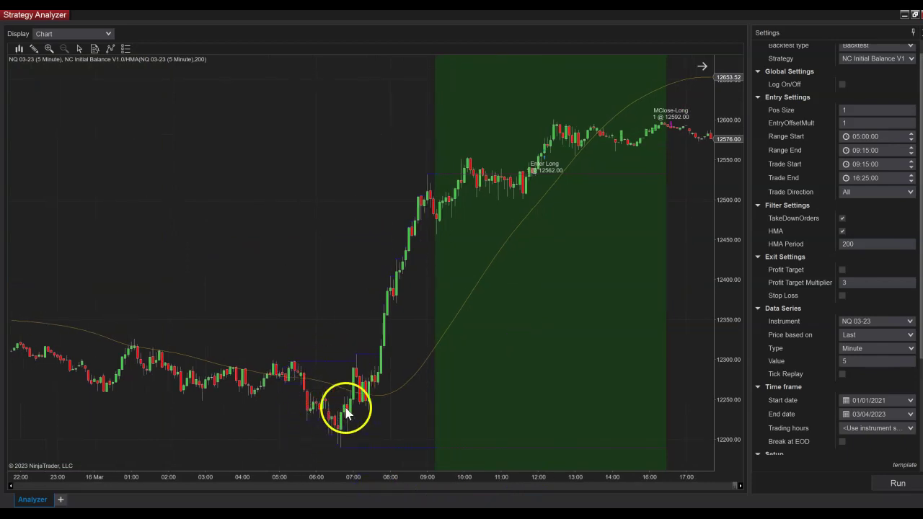
left_click(420, 184)
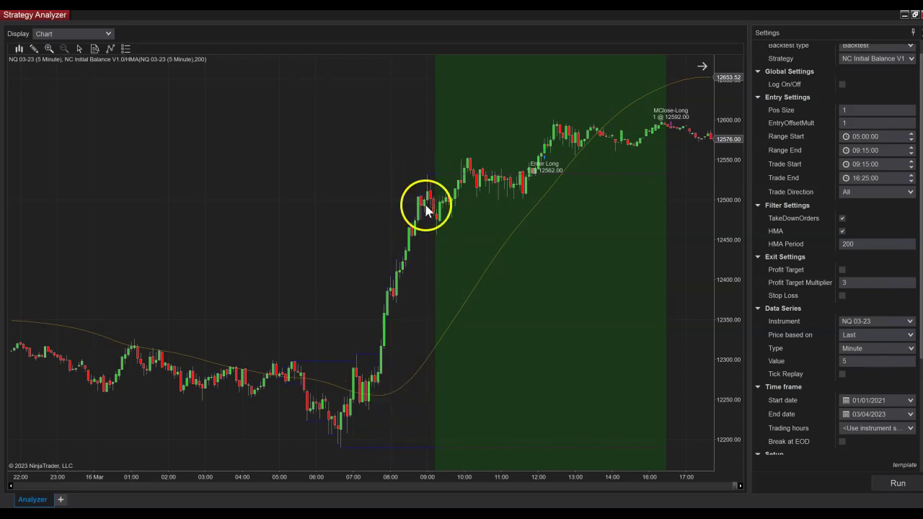
left_click(397, 229)
left_click_drag(377, 212, 286, 212)
left_click(363, 185)
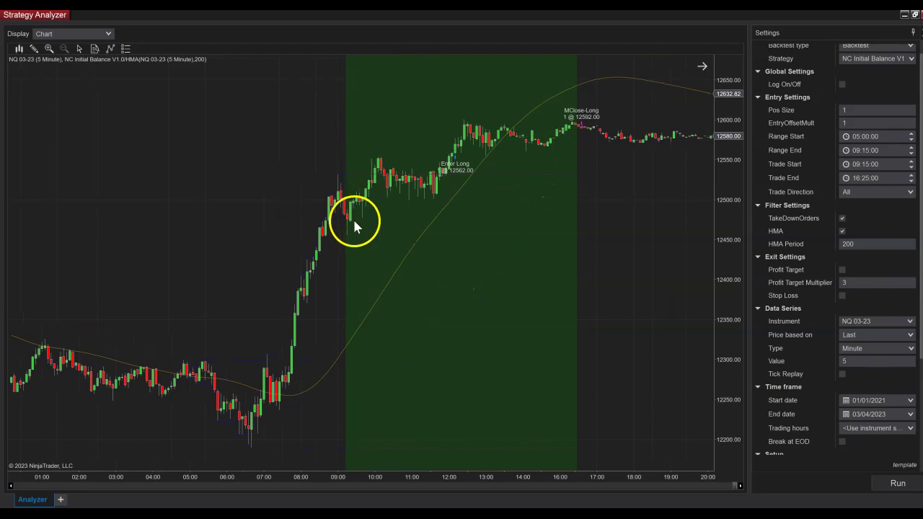
left_click_drag(424, 478, 274, 499)
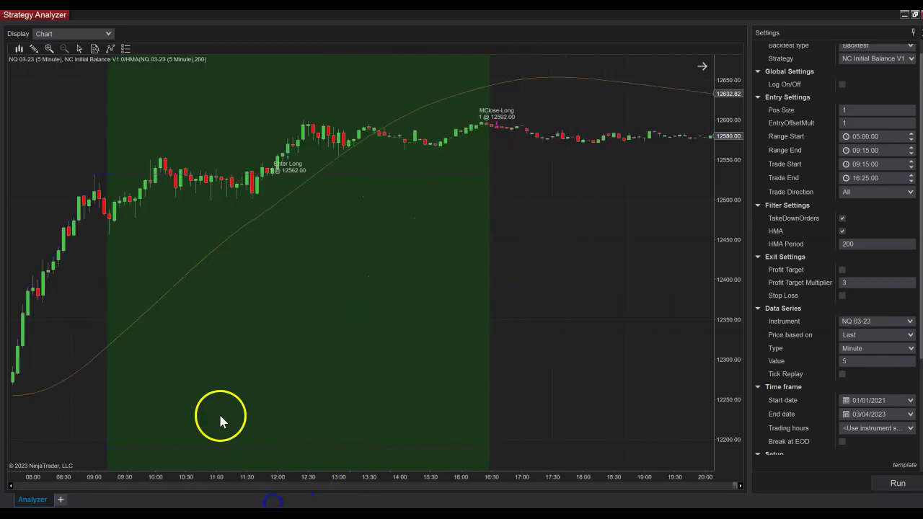
left_click_drag(51, 212, 196, 213)
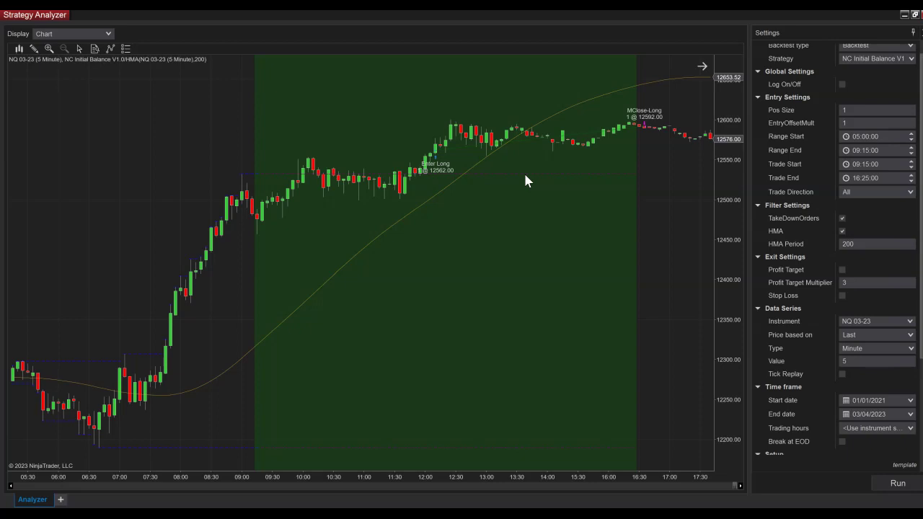
Turn off the TakeDownOrders and HMA filters, rerun the backtest, and bring the 16 March session back into view.
left_click(842, 231)
left_click(899, 485)
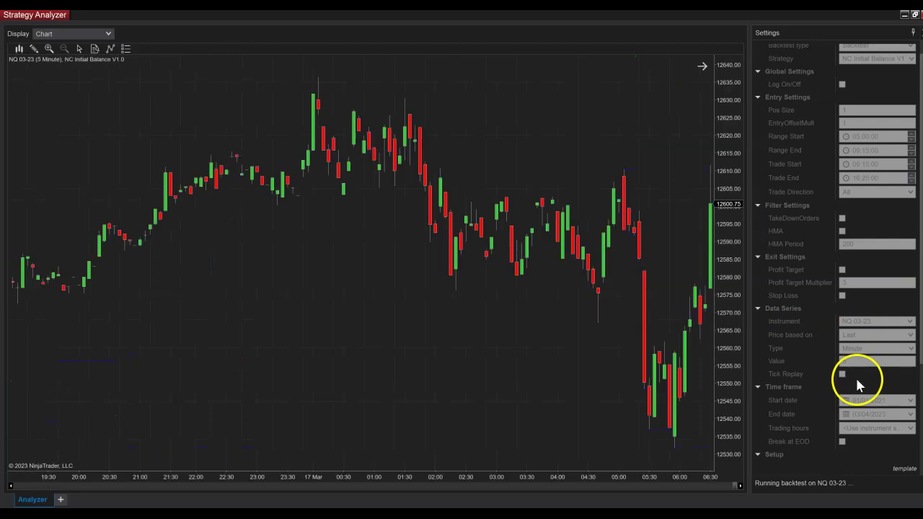
left_click_drag(402, 392, 610, 392)
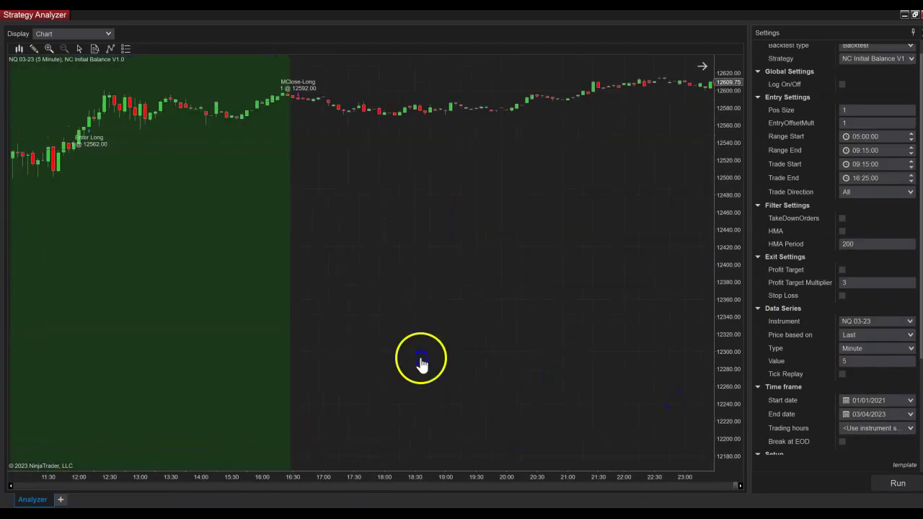
left_click_drag(418, 363, 666, 342)
left_click_drag(160, 358, 315, 344)
Examine the unfiltered 16 March long trade from the range breakout and entry to the end-of-session close.
left_click_drag(466, 480, 406, 478)
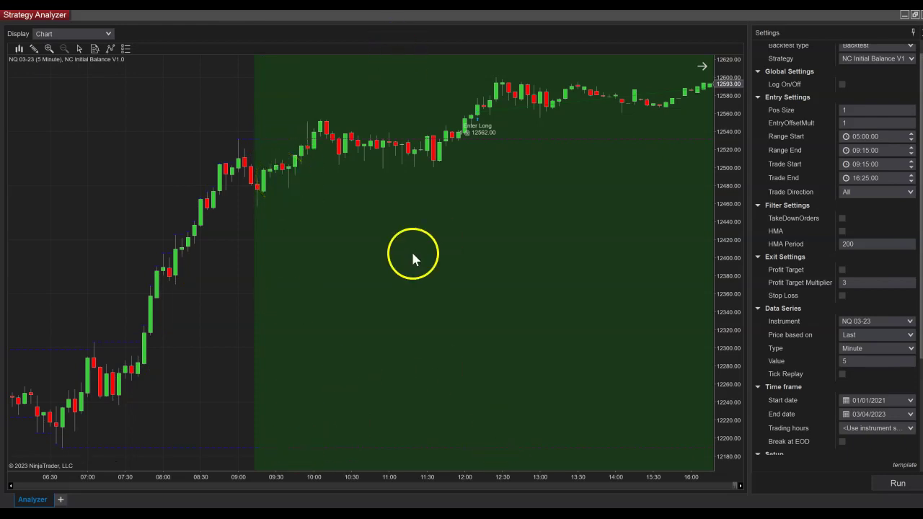
left_click_drag(255, 479, 305, 491)
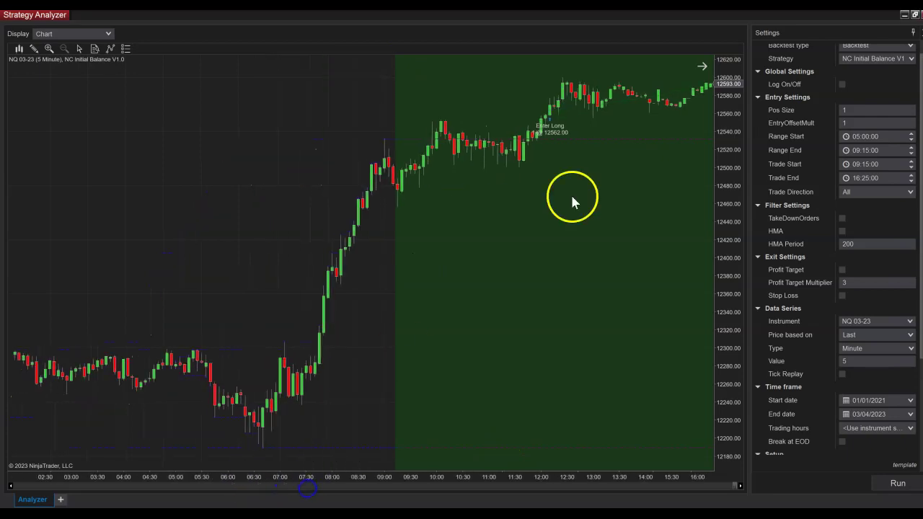
left_click_drag(367, 360, 231, 371)
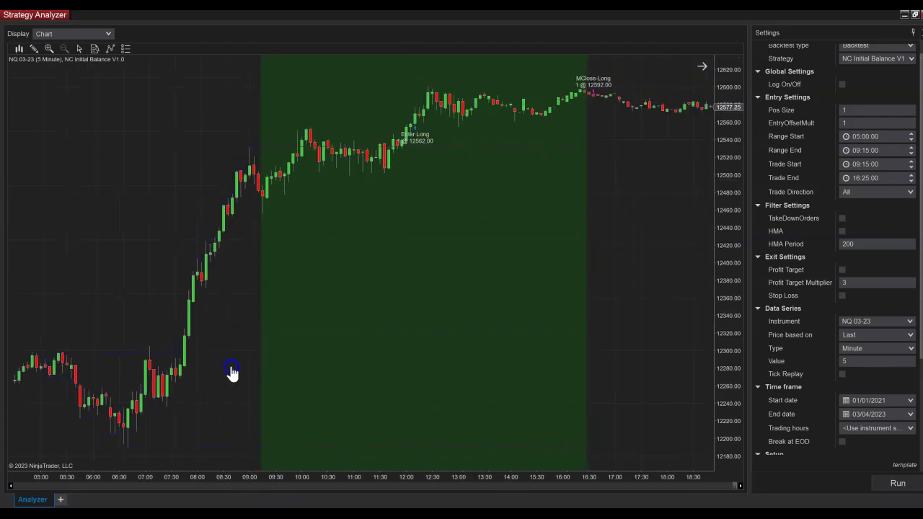
left_click_drag(244, 317, 273, 339)
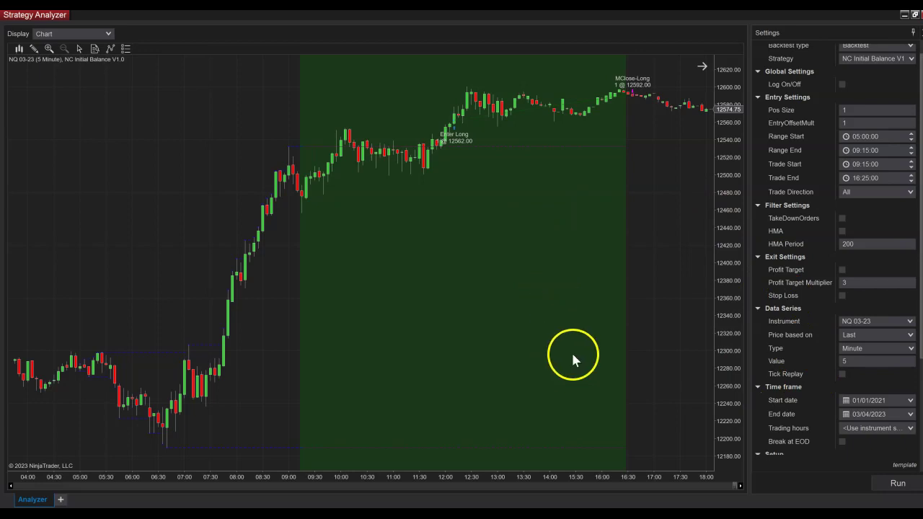
mouse_move(218, 442)
left_mouse_down()
mouse_move(417, 396)
mouse_move(426, 404)
mouse_move(212, 443)
left_mouse_up()
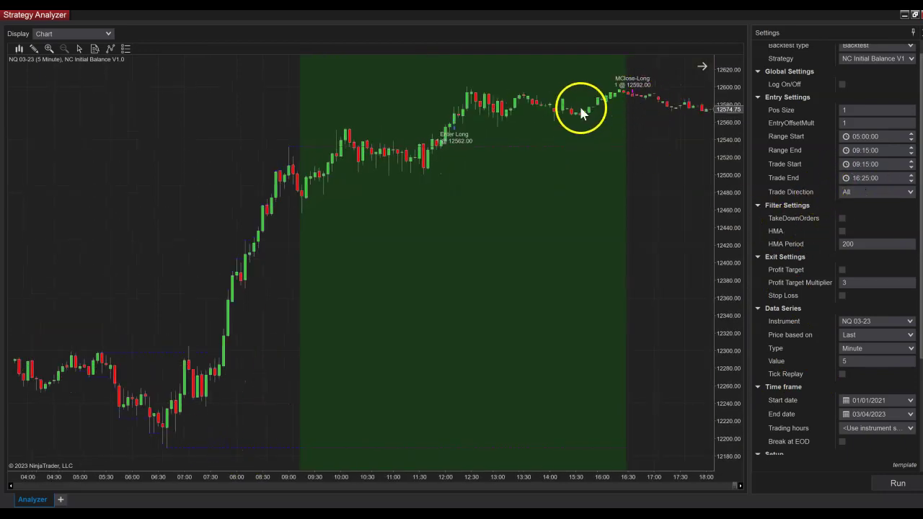
left_click_drag(430, 476, 393, 479)
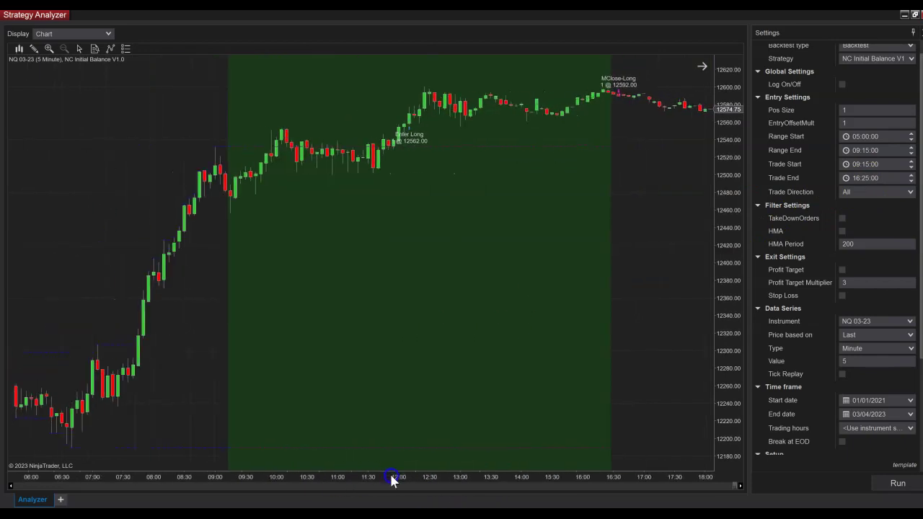
left_click(279, 152)
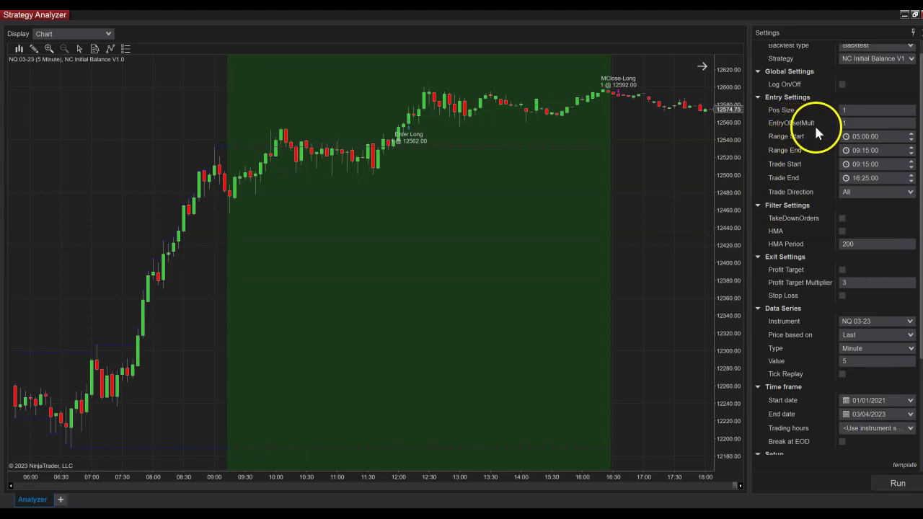
Set EntryOffsetMult to 0.5, rerun the backtest, and show the 16 March long entry.
left_click(843, 126)
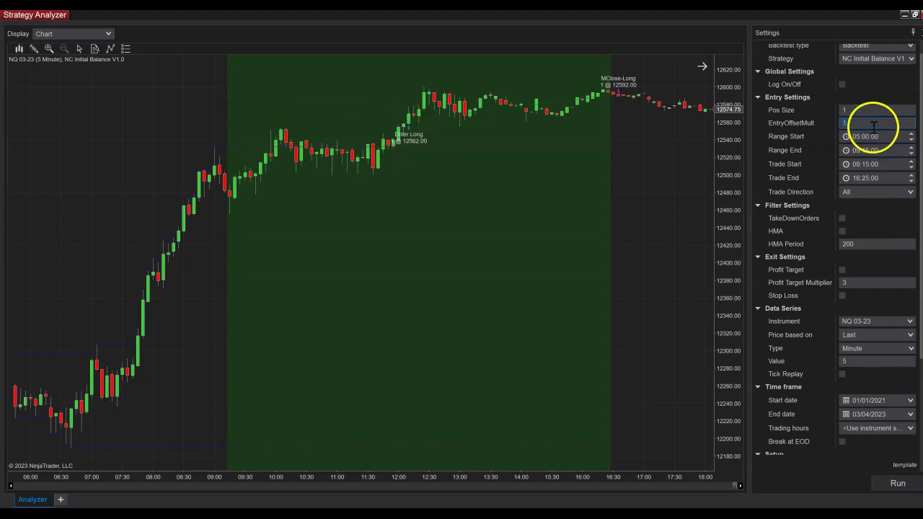
type("0.5")
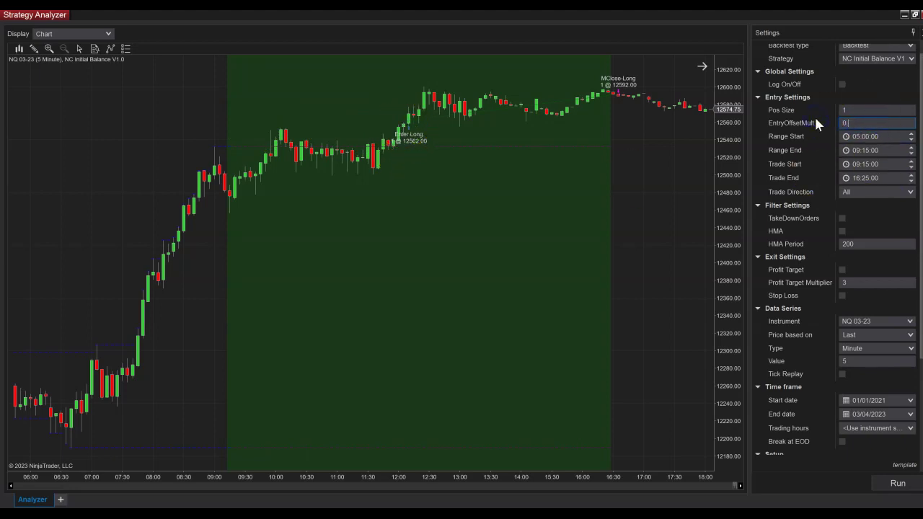
left_click(899, 484)
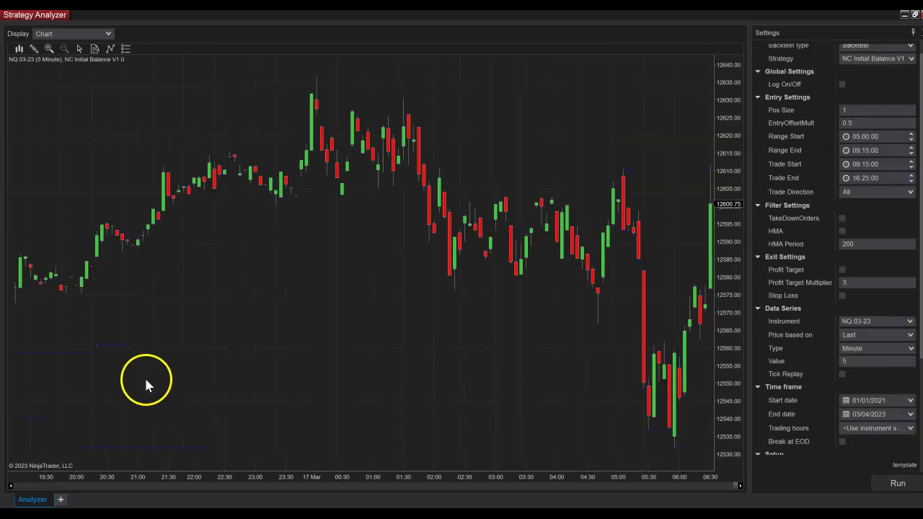
left_click_drag(144, 385, 474, 371)
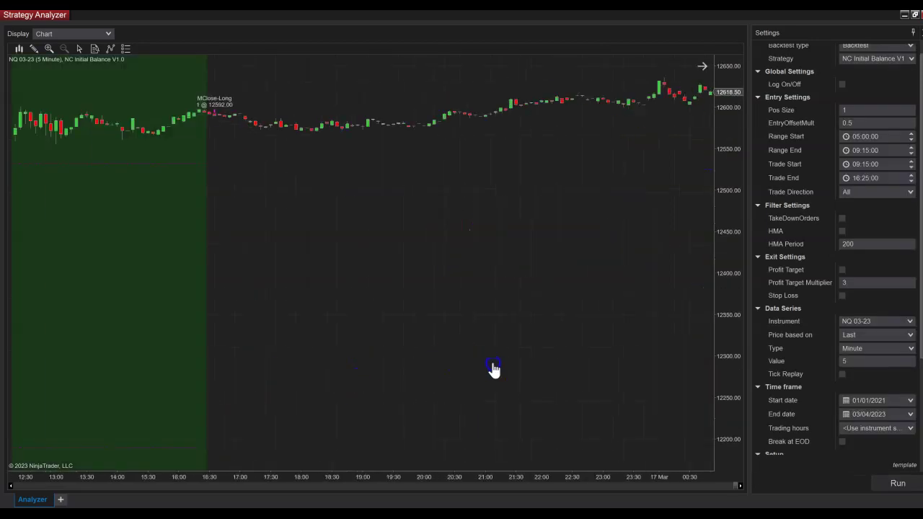
left_click_drag(291, 346, 607, 326)
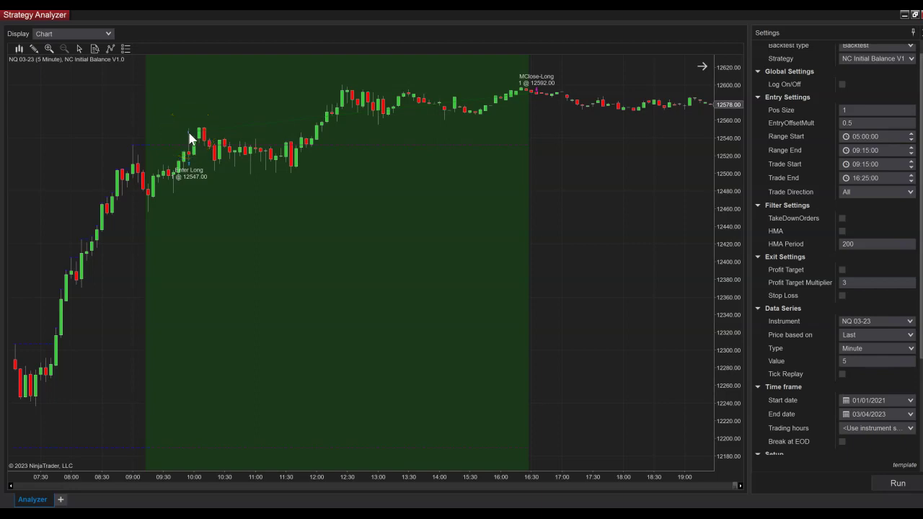
Set EntryOffsetMult to 0, rerun the backtest, and check the 16 March entry against the range high.
left_click(848, 122)
type("0")
left_click(878, 483)
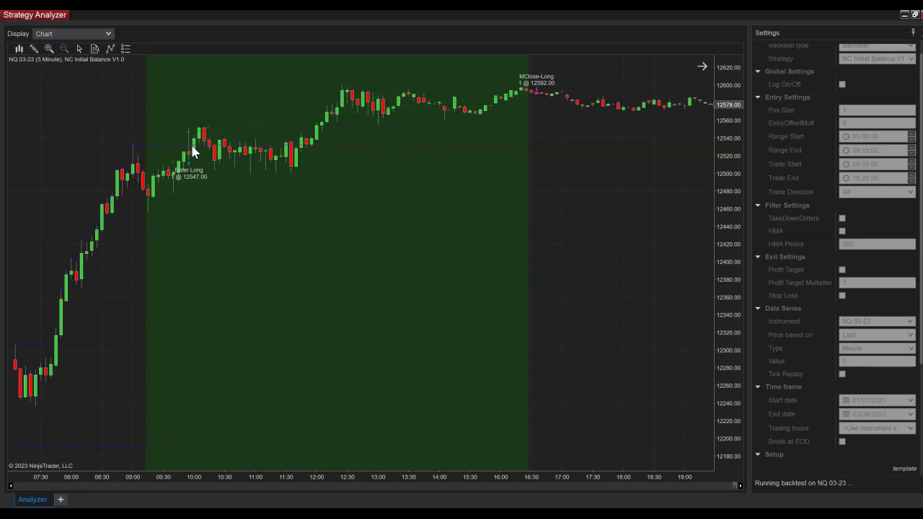
left_click(169, 145)
left_click(245, 323)
left_click_drag(245, 323, 548, 296)
left_click(183, 100)
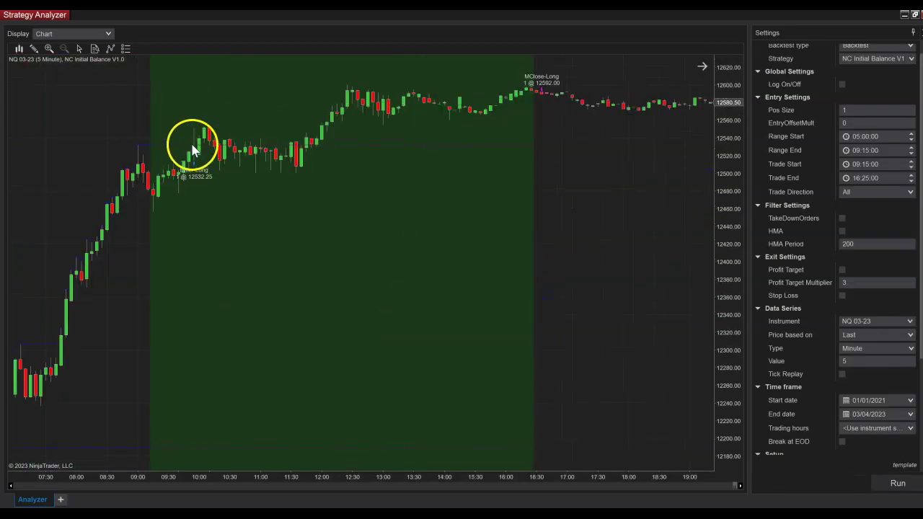
Set EntryOffsetMult back to 1, rerun the backtest, and return to the 16 March session.
left_click(845, 135)
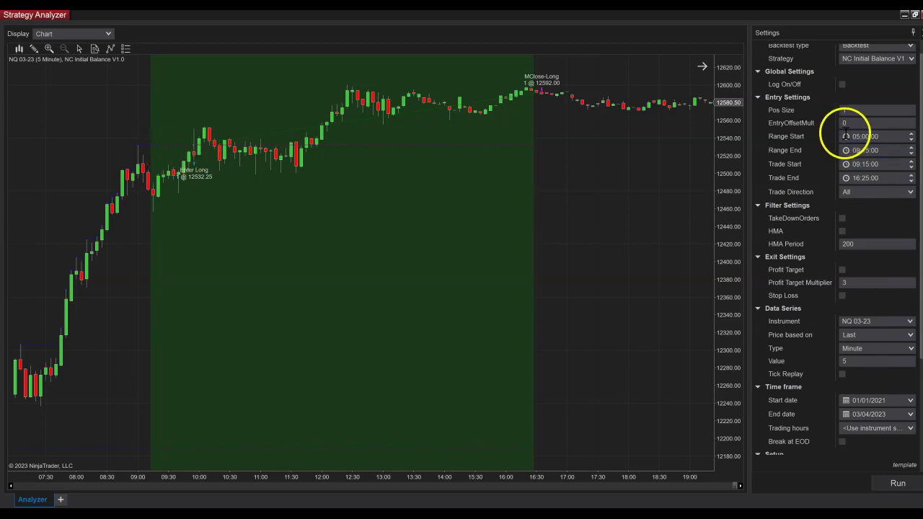
left_click(831, 126)
left_click(893, 484)
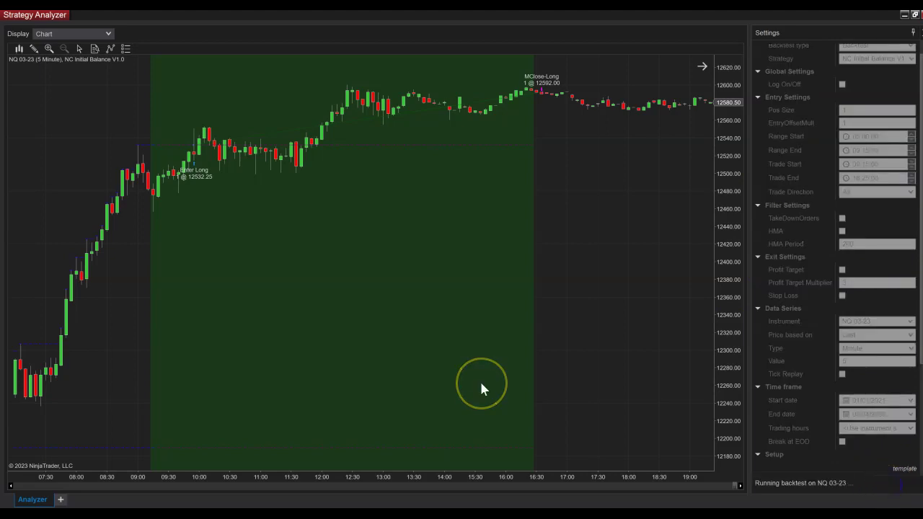
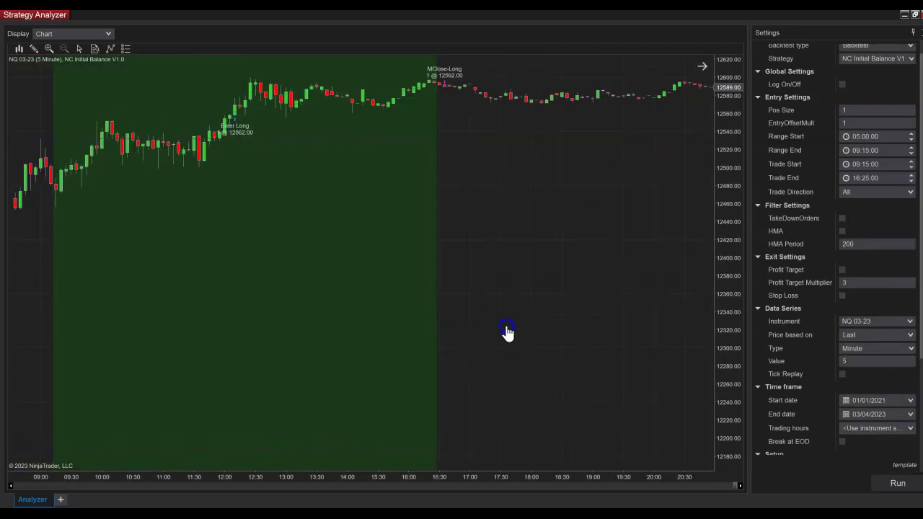
left_click_drag(108, 350, 176, 363)
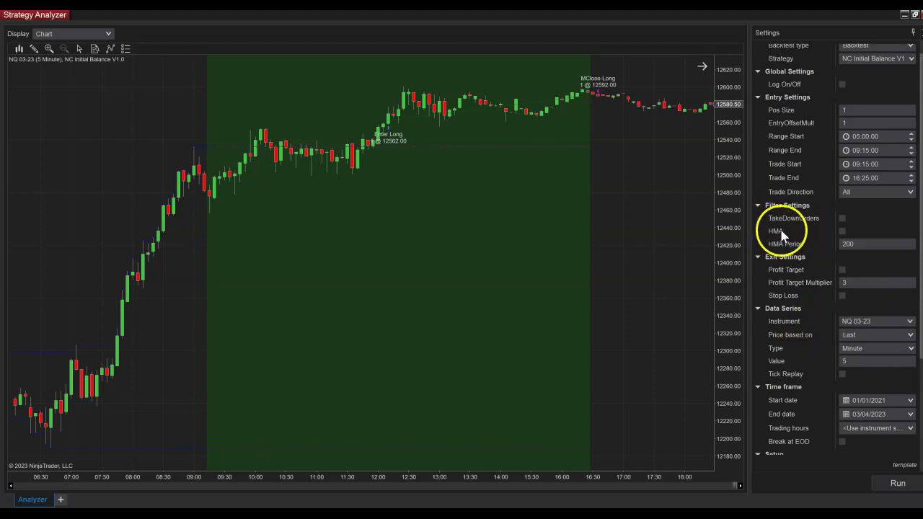
Enable the HMA filter with its period at 200, rerun the backtest, and show the 16 March long trade.
left_click(842, 231)
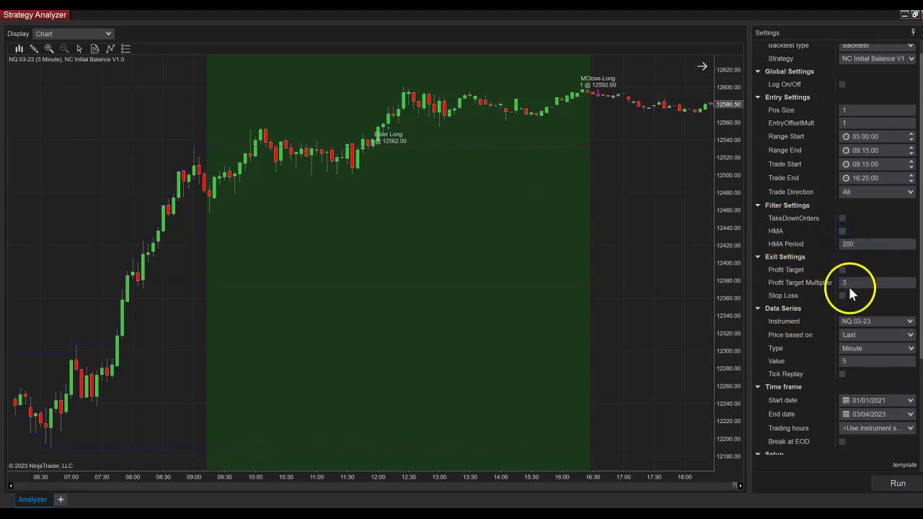
left_click(842, 231)
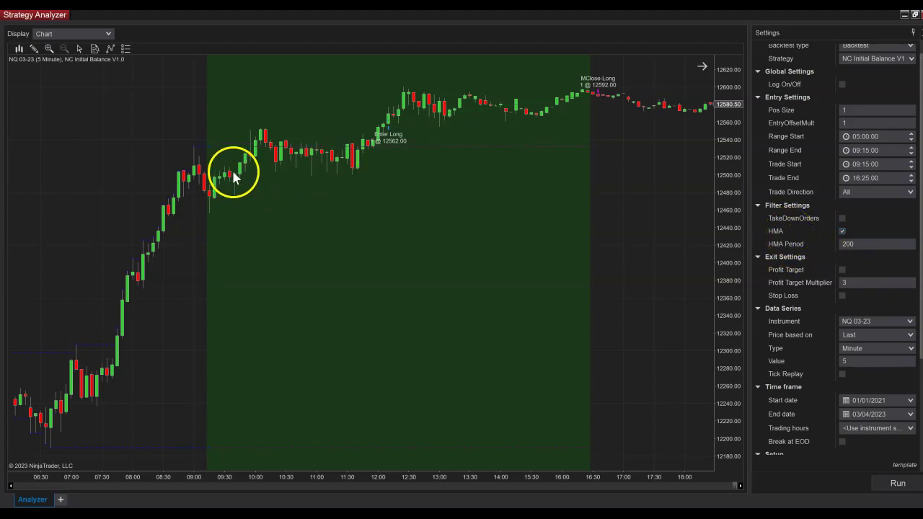
left_click(897, 485)
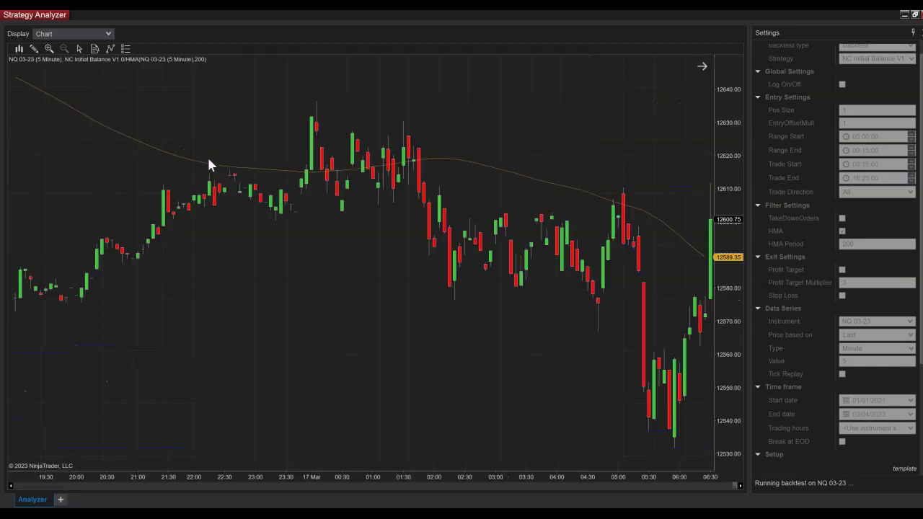
scroll(231, 325, "down", 5)
scroll(336, 340, "up", 5)
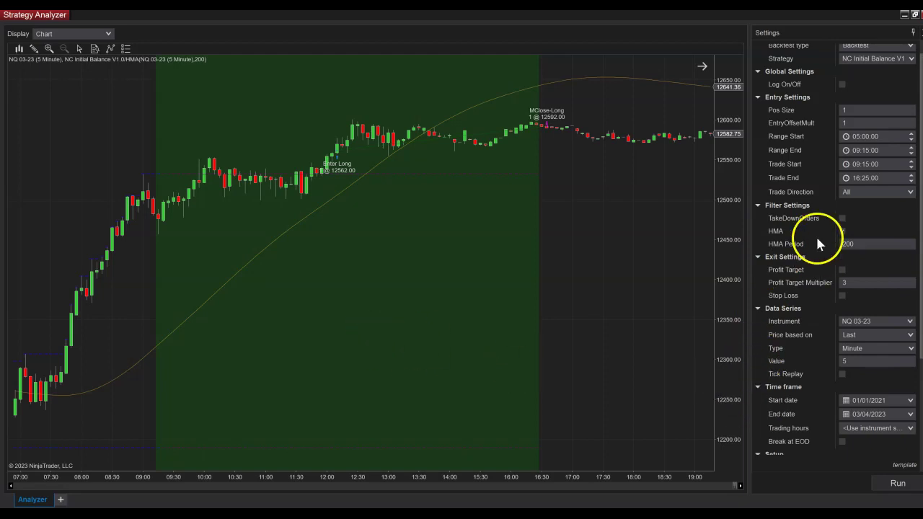
Show the Analysis results for the HMA-filtered run, and rerun the backtest with HMA disabled for comparison.
left_click(37, 34)
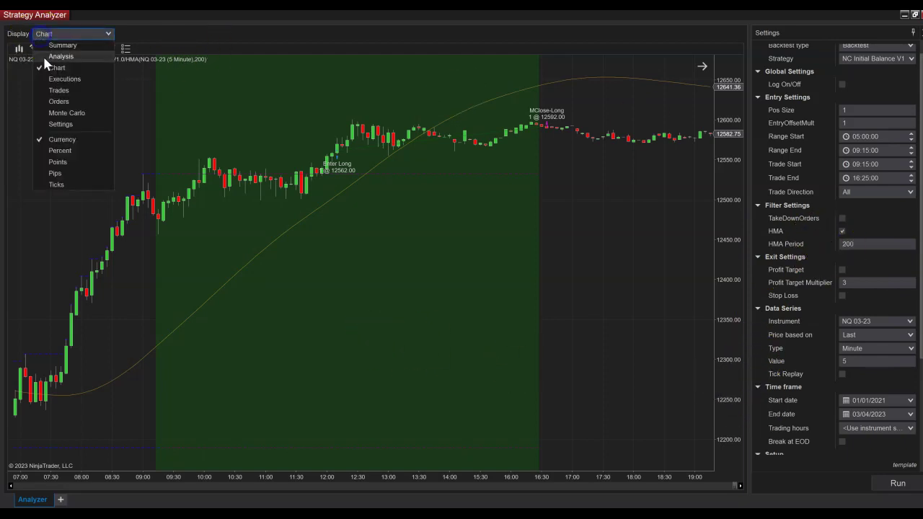
left_click(44, 55)
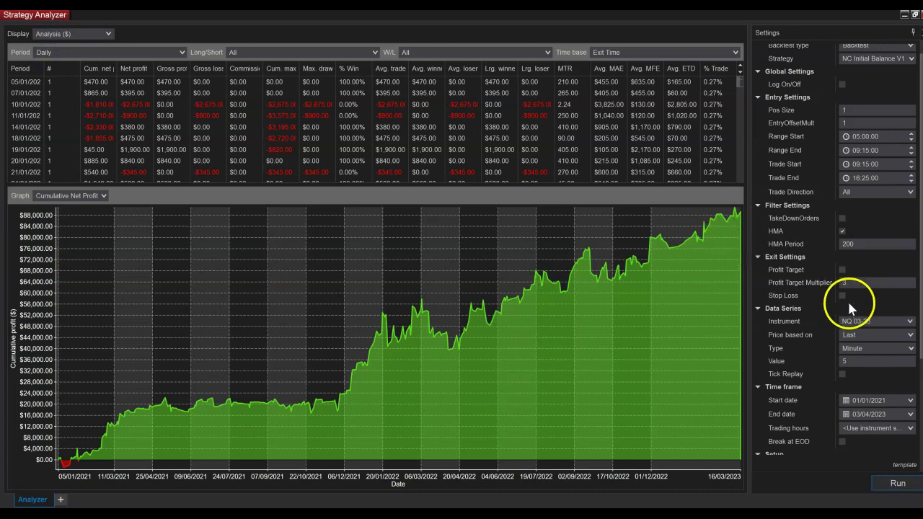
left_click(842, 231)
left_click(899, 485)
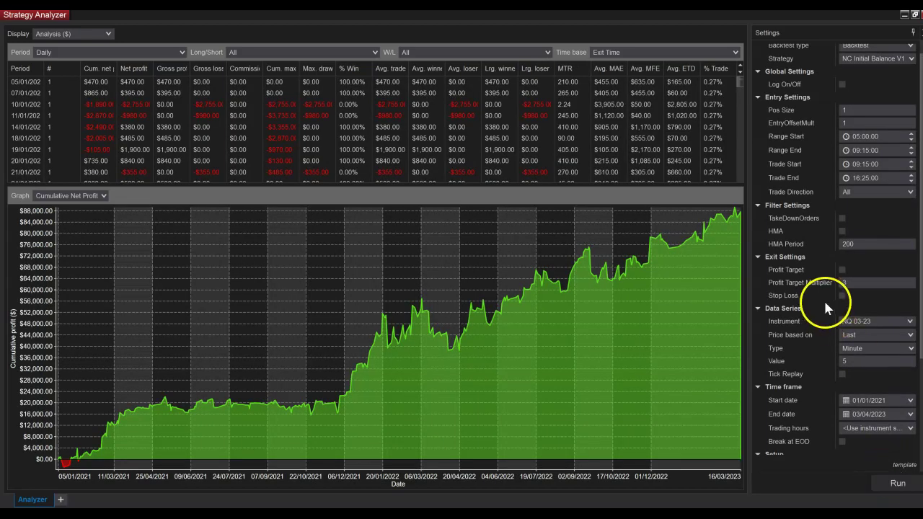
Set the HMA Period to 15, enable the HMA filter again, and rerun the backtest.
left_click(826, 245)
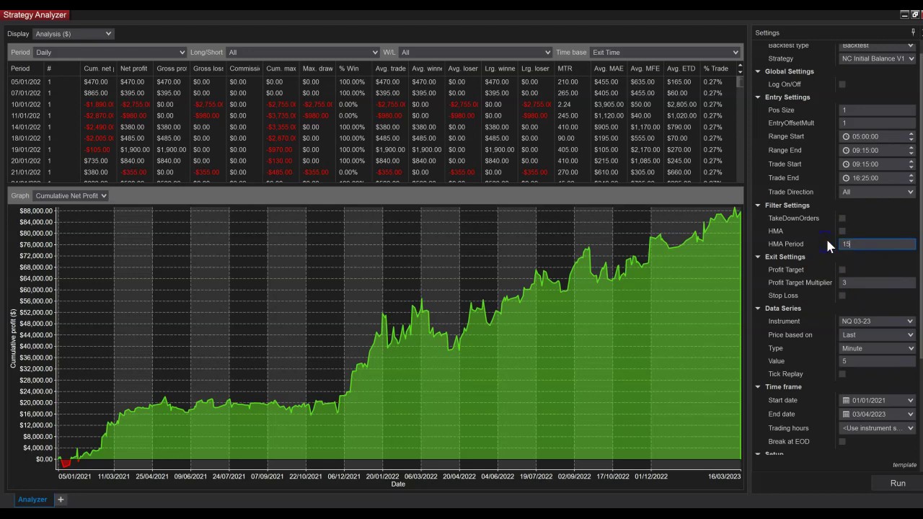
type("15")
left_click(842, 231)
left_click(898, 485)
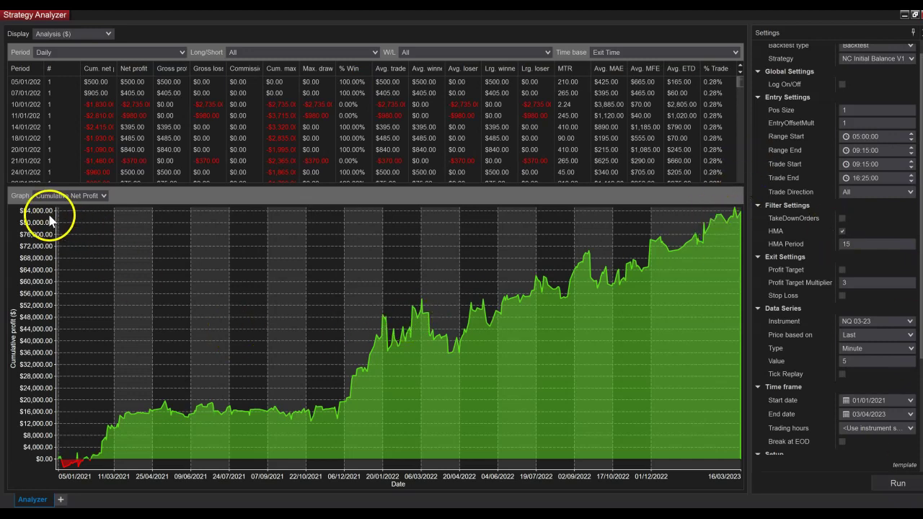
Return to the chart display and show the 16 March long trade with the 15-period HMA line.
left_click(58, 196)
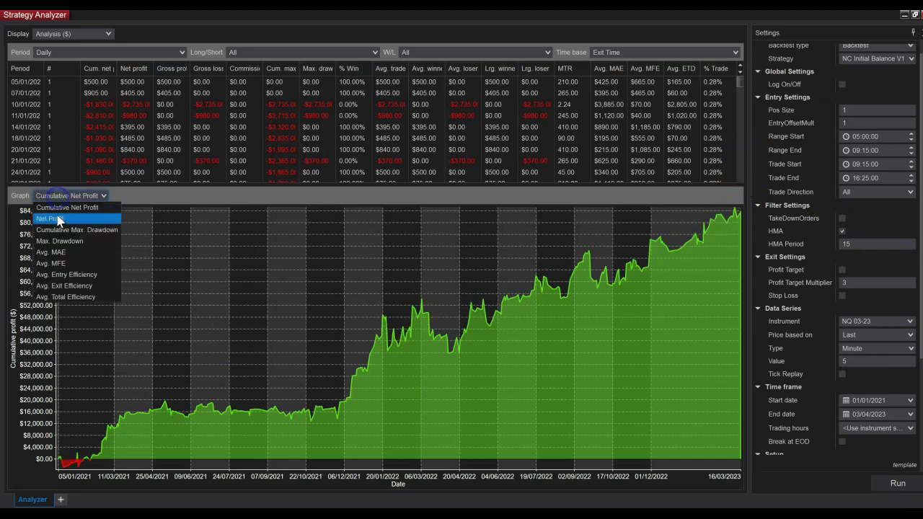
left_click(150, 196)
left_click(79, 34)
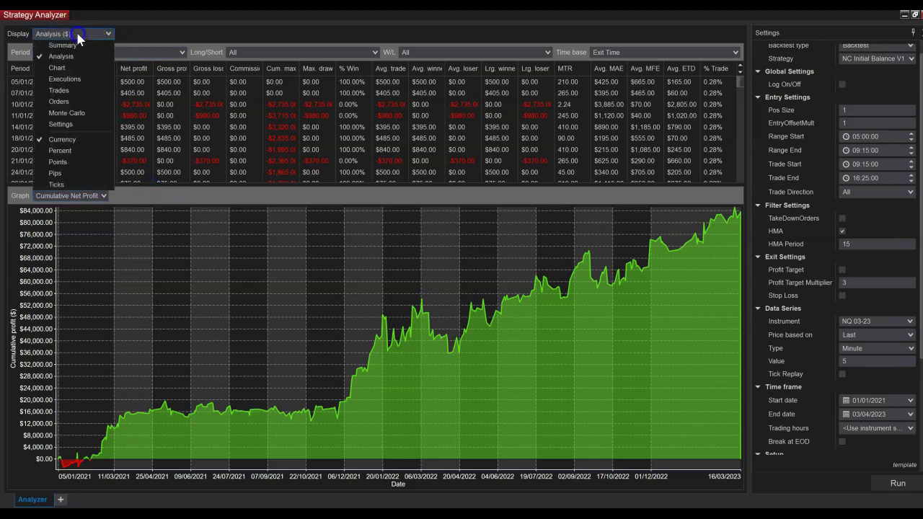
left_click(57, 68)
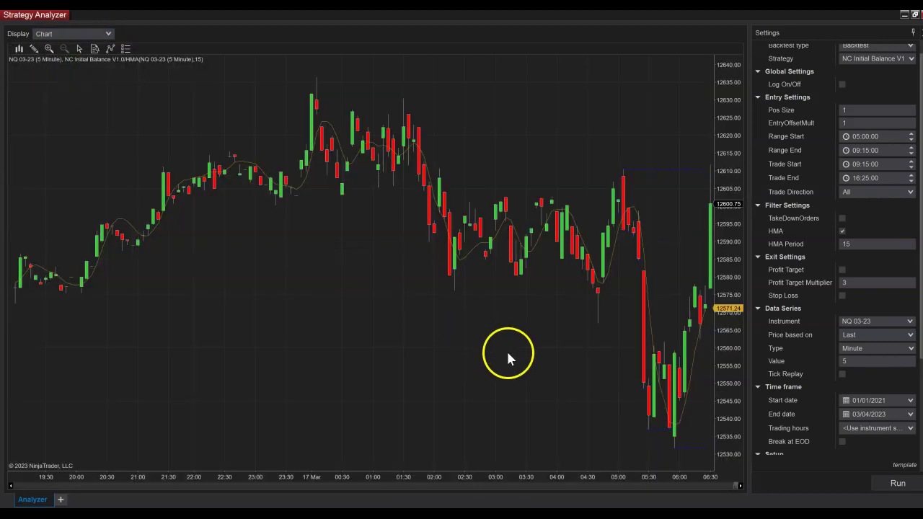
mouse_move(507, 358)
left_mouse_down()
mouse_move(379, 378)
mouse_move(278, 325)
mouse_move(426, 282)
mouse_move(375, 299)
mouse_move(604, 278)
left_mouse_up()
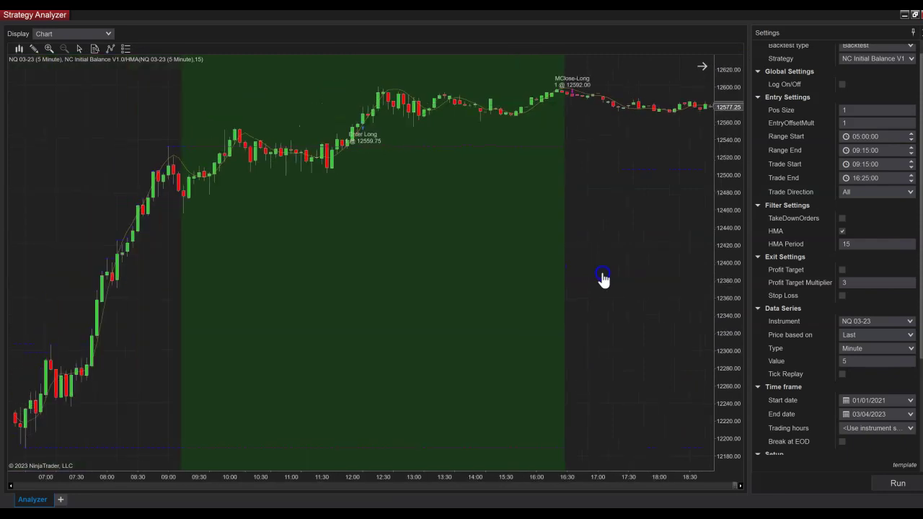
Examine with the crosshair how price sits against the HMA from the range breakout to the 16 March long entry.
left_click(841, 230)
left_click(79, 51)
left_click(90, 78)
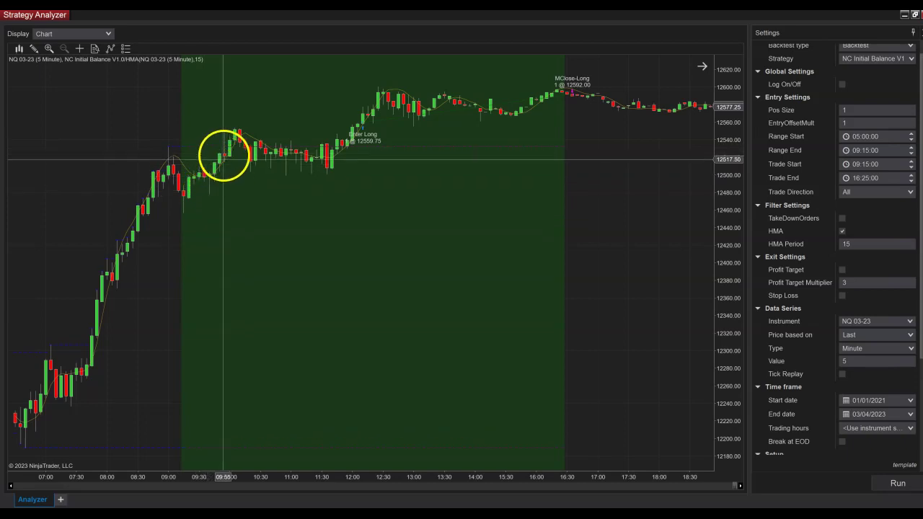
left_click(307, 149)
mouse_move(307, 148)
left_mouse_down()
mouse_move(326, 184)
mouse_move(324, 154)
mouse_move(315, 152)
mouse_move(324, 149)
left_mouse_up()
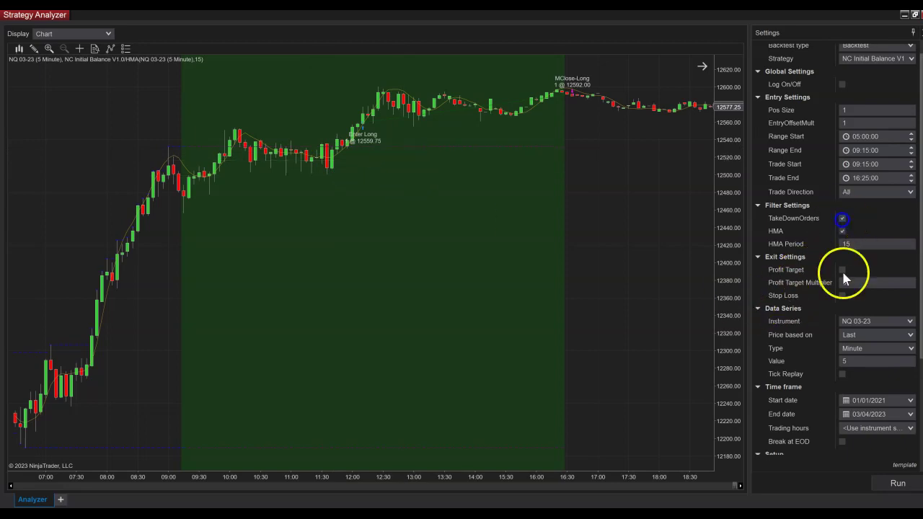
Rerun the backtest with TakeDownOrders enabled, check the 16 March entry on the chart, and show the Analysis results.
left_click(896, 482)
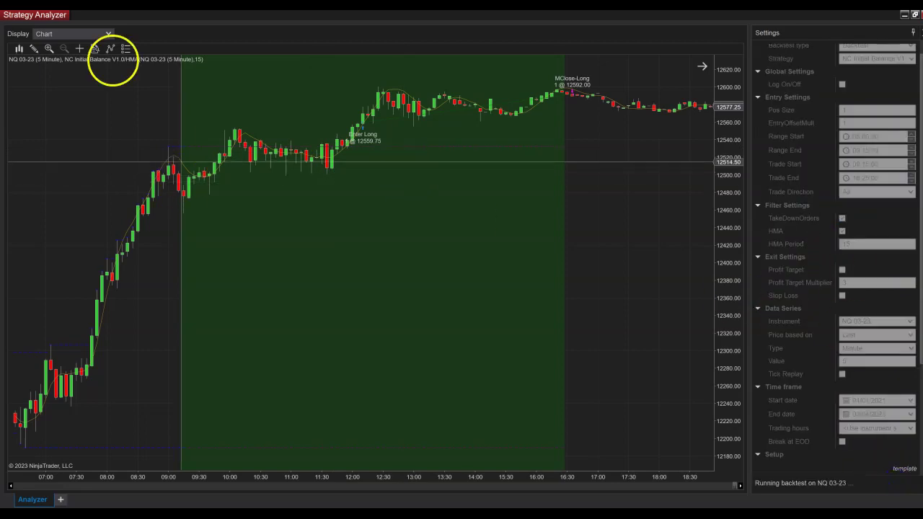
middle_click(106, 63)
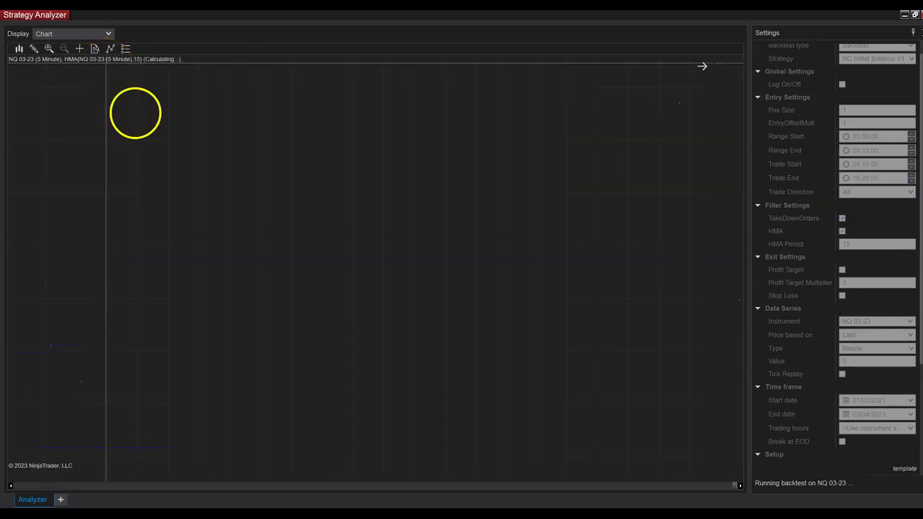
left_click(632, 294)
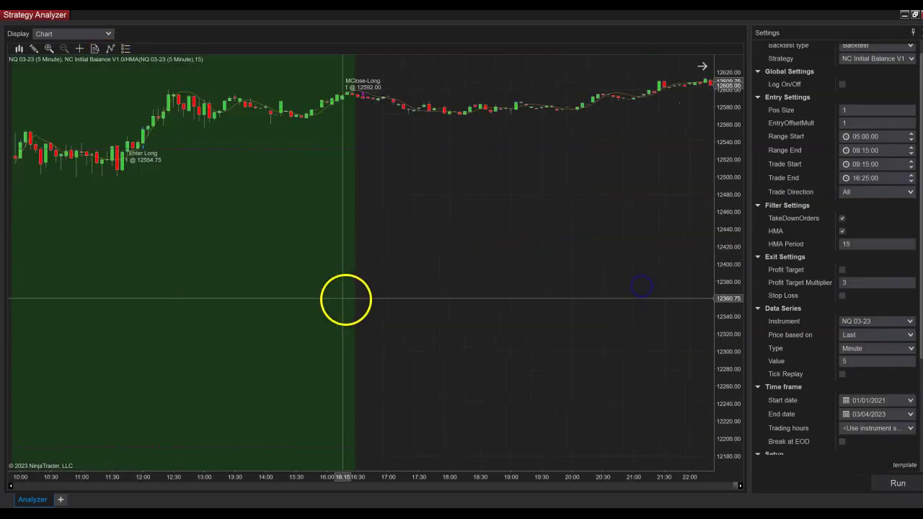
left_click(66, 37)
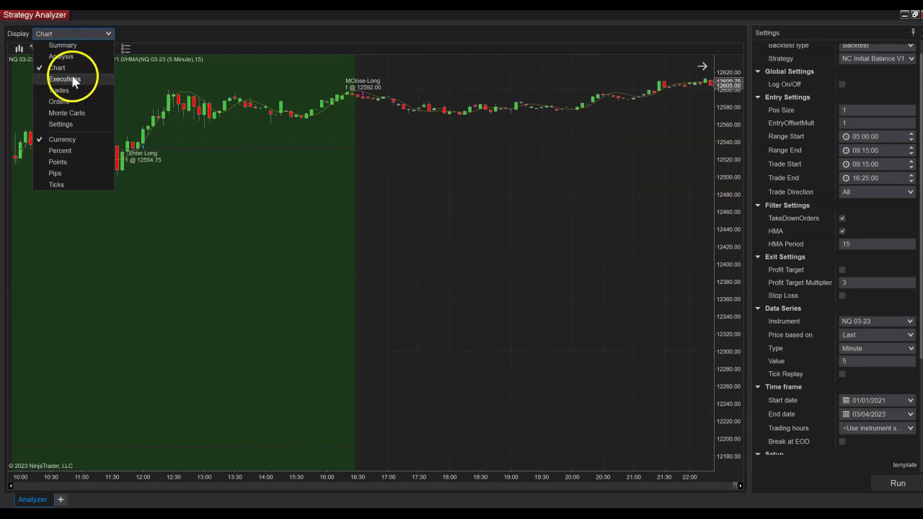
left_click(63, 56)
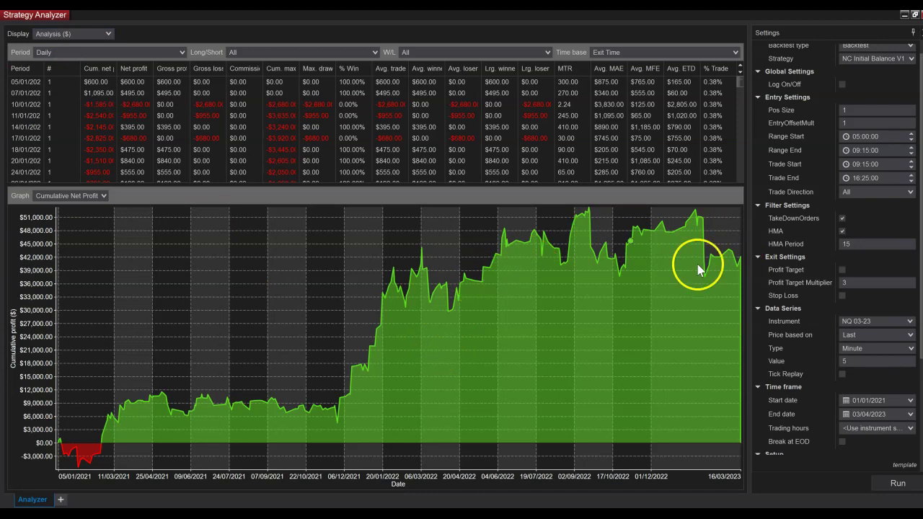
Disable TakeDownOrders and rerun the backtest.
left_click(842, 218)
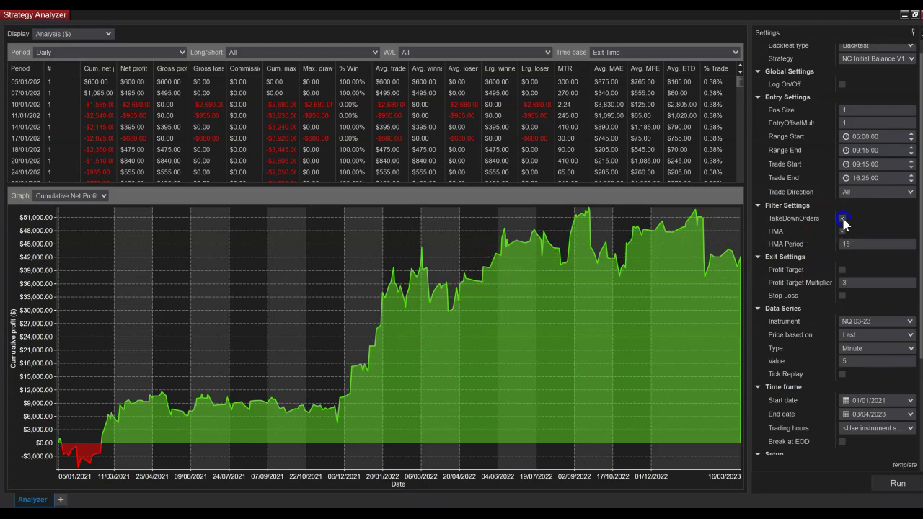
left_click(897, 483)
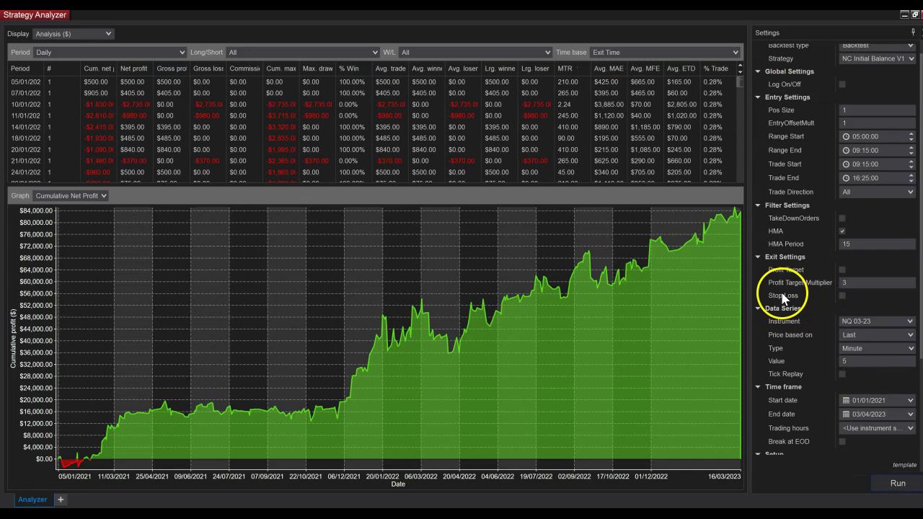
Enable Stop Loss, and review the Summary figures and the 16 March trade on the chart.
left_click(841, 295)
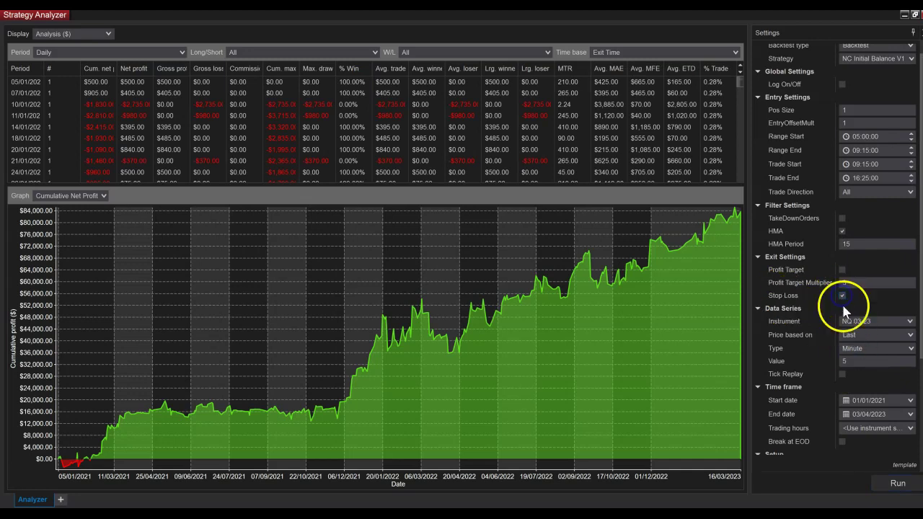
left_click(78, 33)
left_click(71, 36)
left_click(72, 36)
left_click(63, 45)
left_click(86, 32)
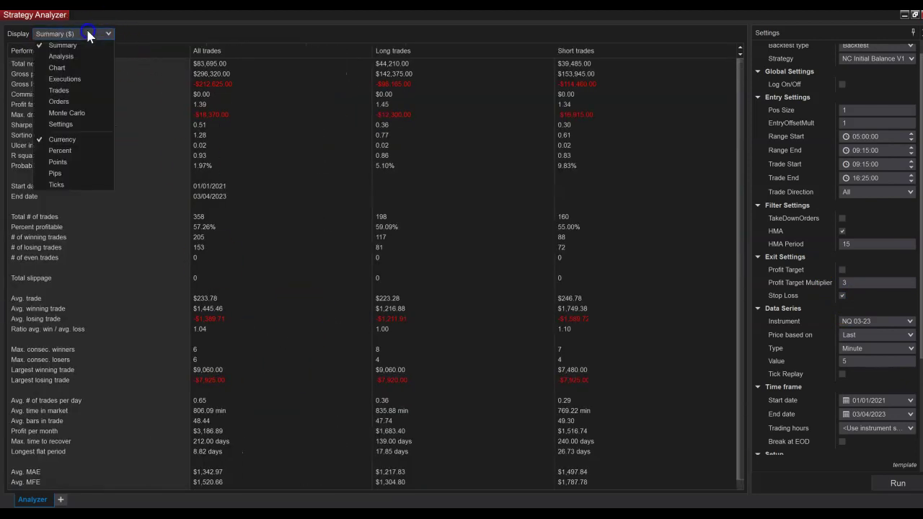
left_click(68, 70)
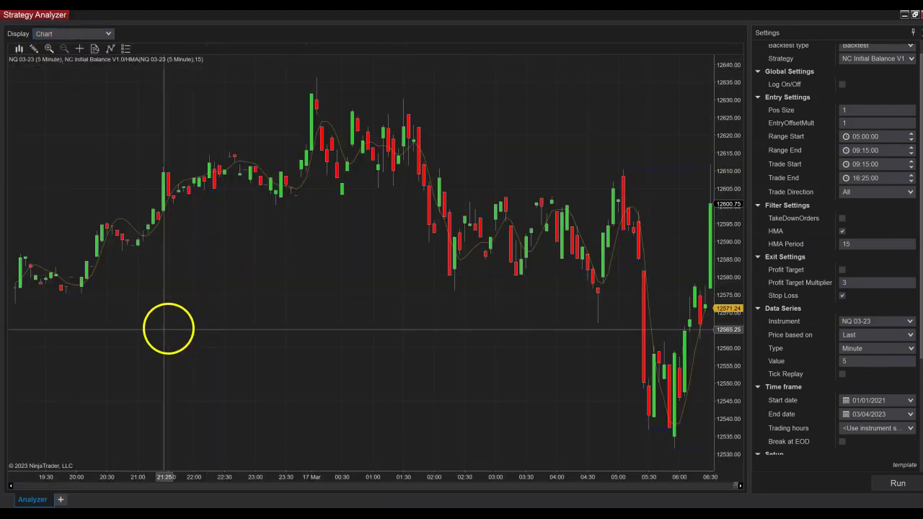
left_click_drag(169, 325, 602, 326)
scroll(391, 336, "up", 5)
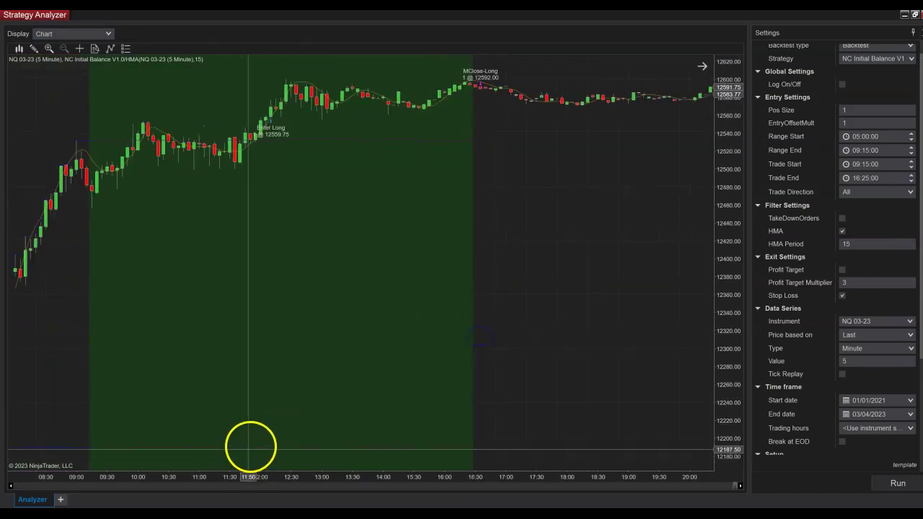
Rerun the backtest with Stop Loss enabled and show its Analysis results.
left_click(900, 490)
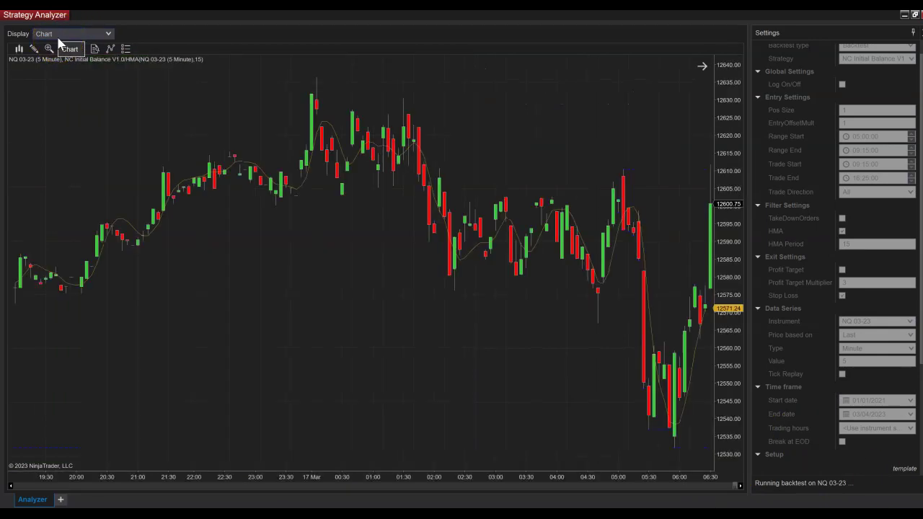
left_click(64, 35)
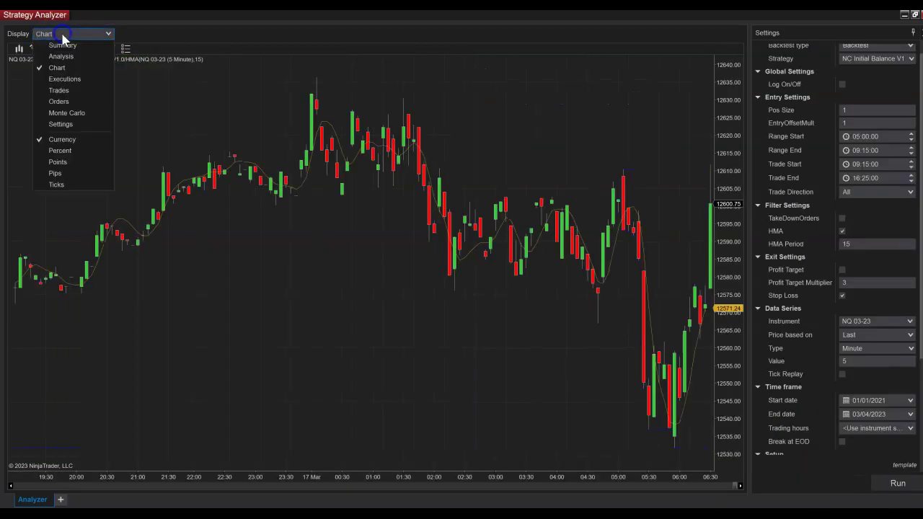
left_click(59, 57)
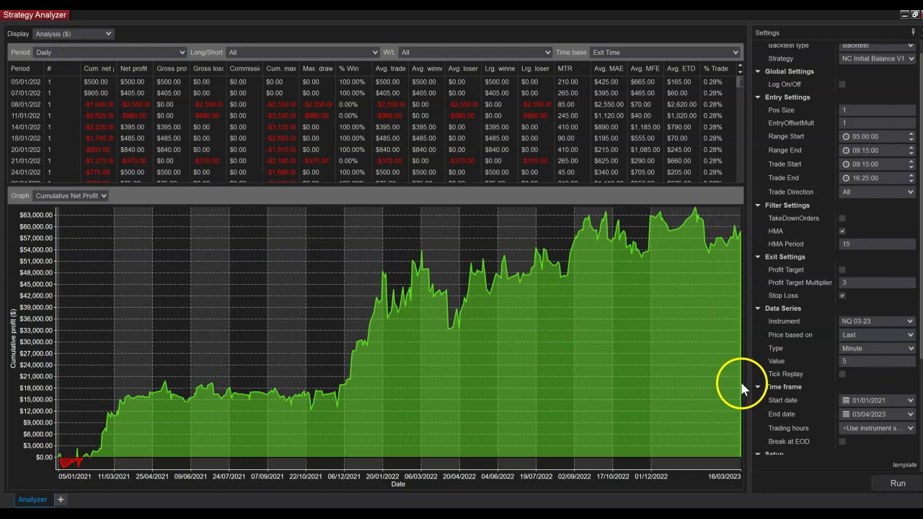
Enable Profit Target with a Profit Target Multiplier of 1 and rerun the backtest.
left_click(842, 270)
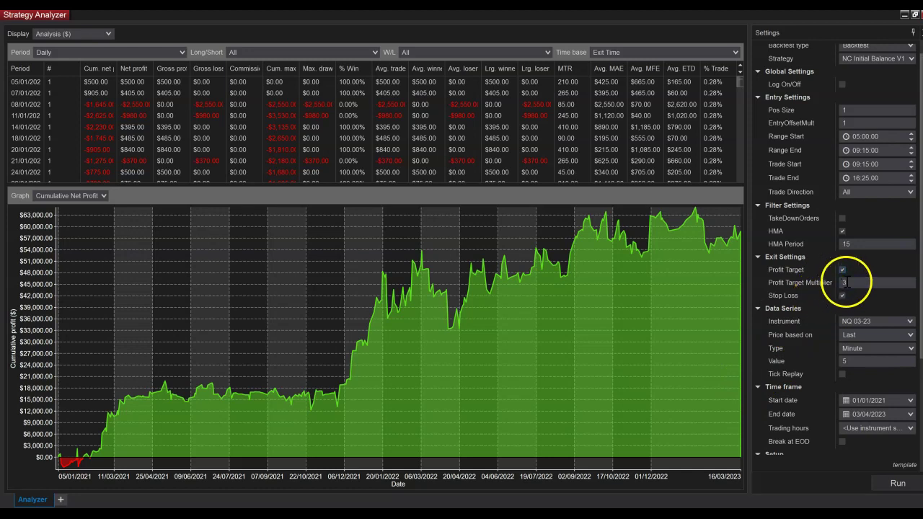
left_click(839, 284)
type("1")
left_click(860, 315)
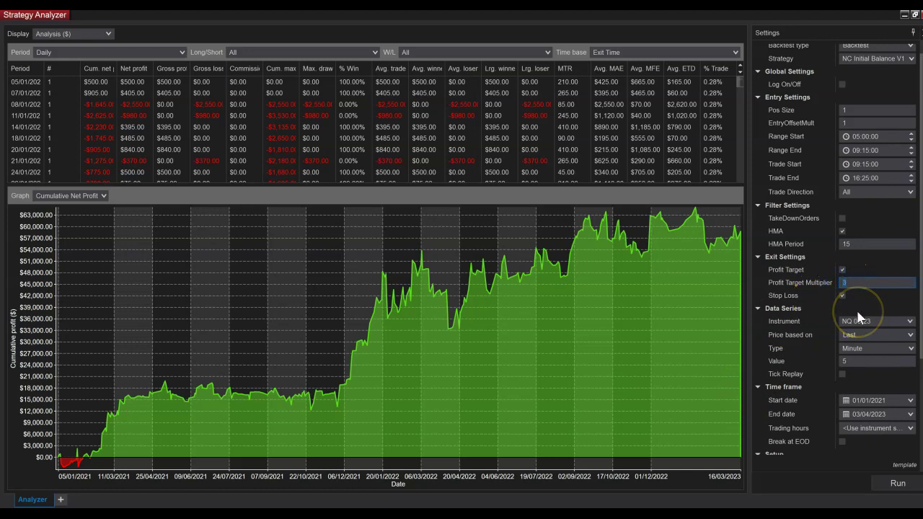
left_click(899, 484)
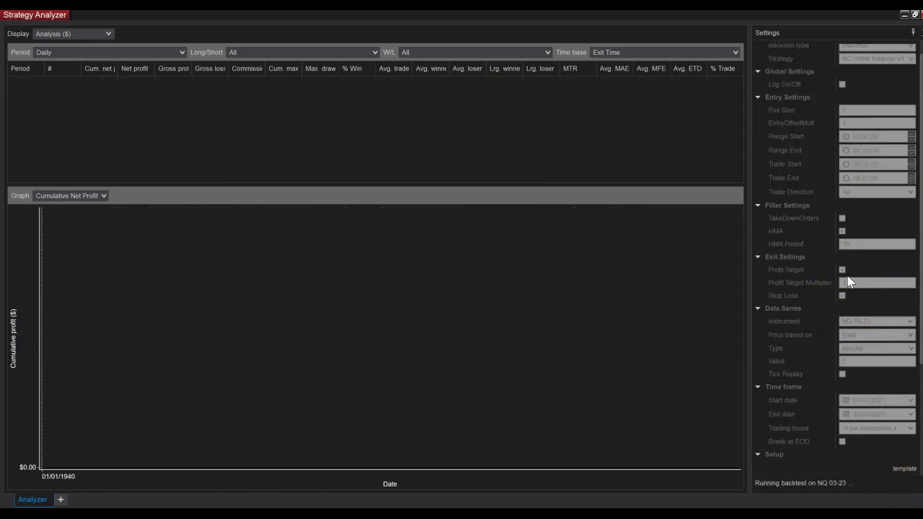
Disable Stop Loss while keeping the profit target enabled, and rerun the backtest.
left_click(848, 281)
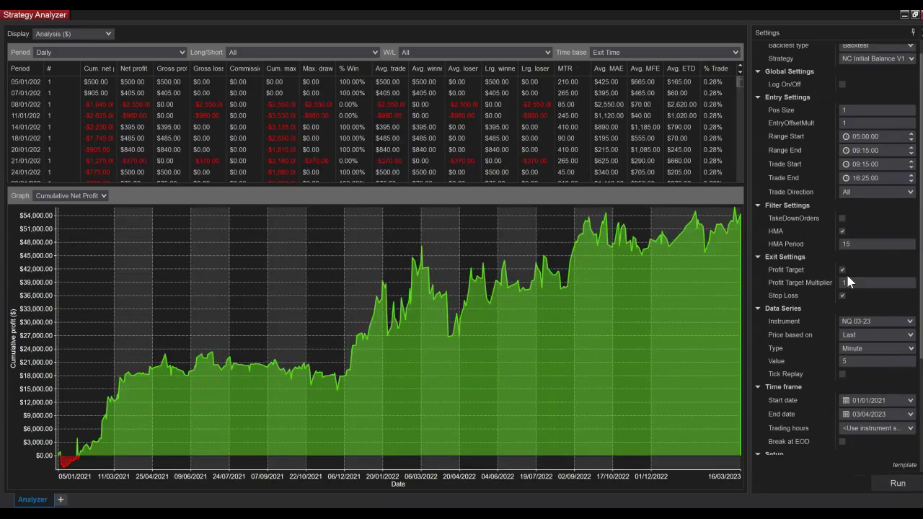
left_click(842, 296)
left_click(887, 491)
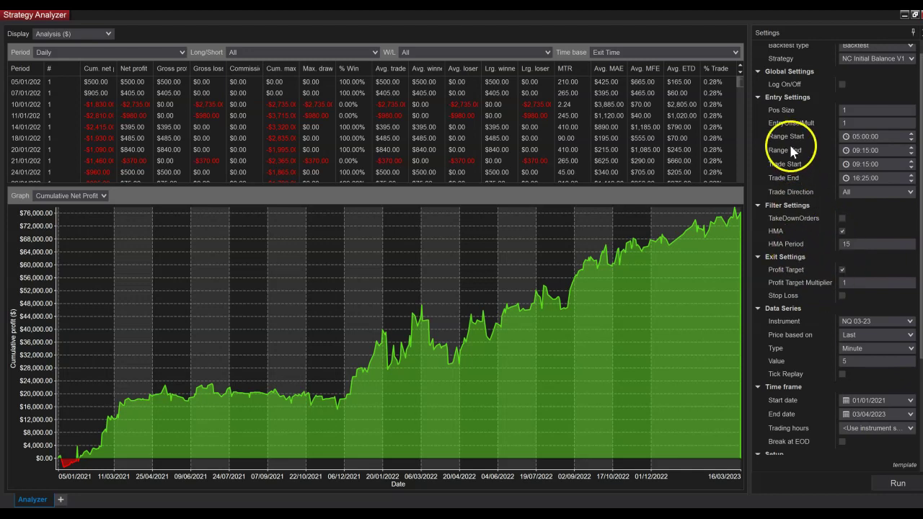
Display the backtest chart and examine the 15 March long trade from its entry to its session close exit.
left_click(55, 34)
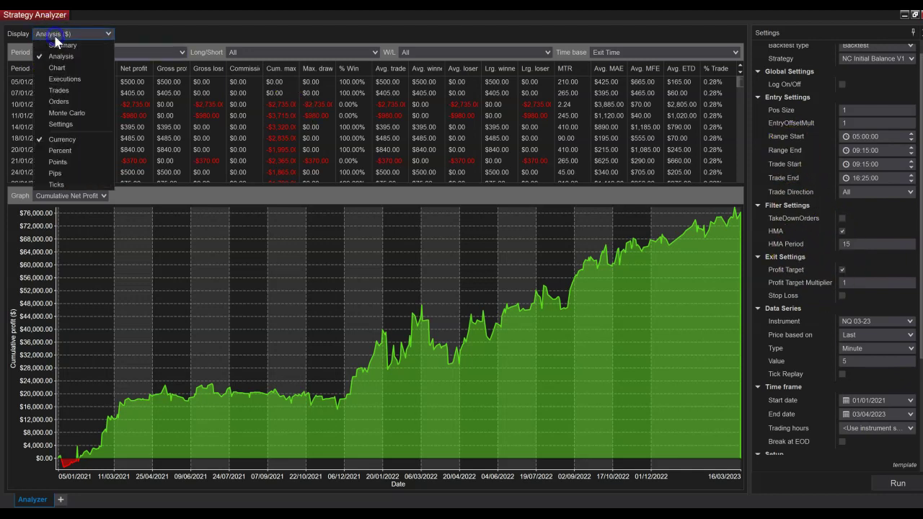
left_click(65, 61)
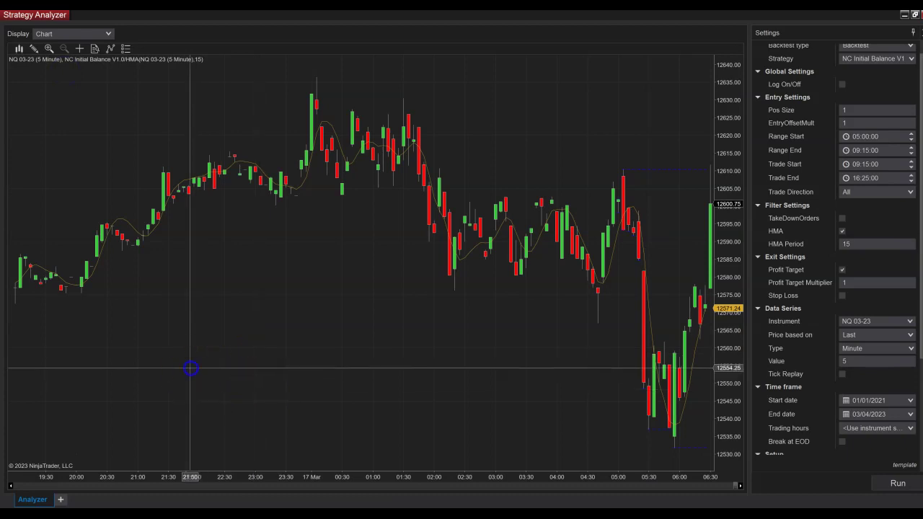
left_click_drag(190, 367, 546, 360)
left_click_drag(255, 368, 588, 320)
left_click_drag(364, 483, 407, 489)
left_click_drag(93, 350, 432, 324)
left_click_drag(148, 421, 450, 388)
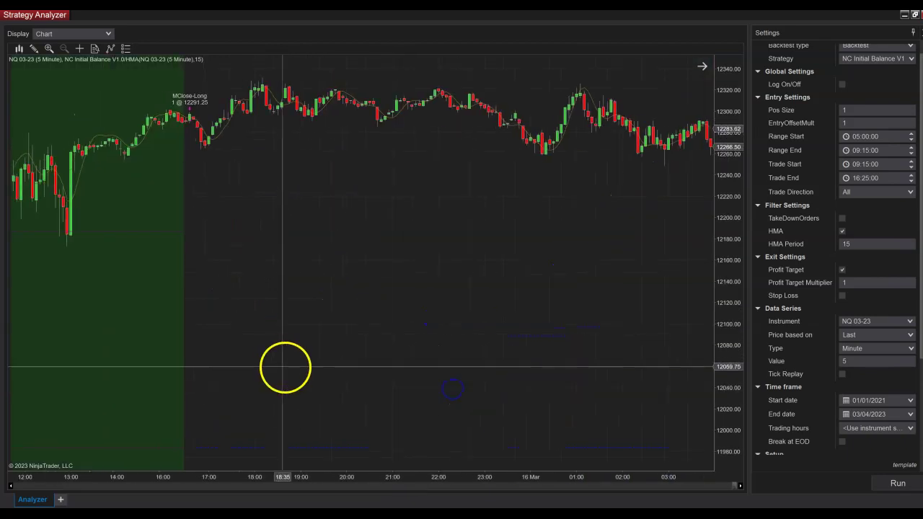
left_click_drag(329, 347, 588, 321)
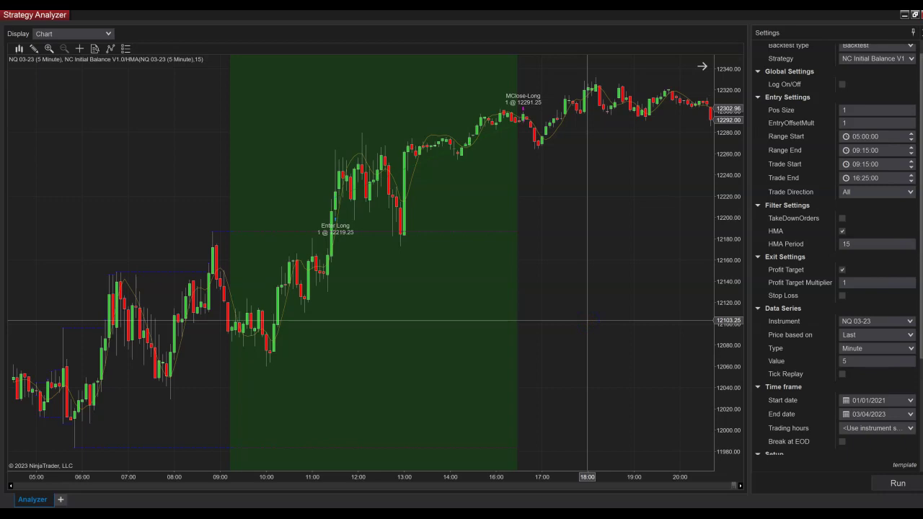
left_click(344, 210)
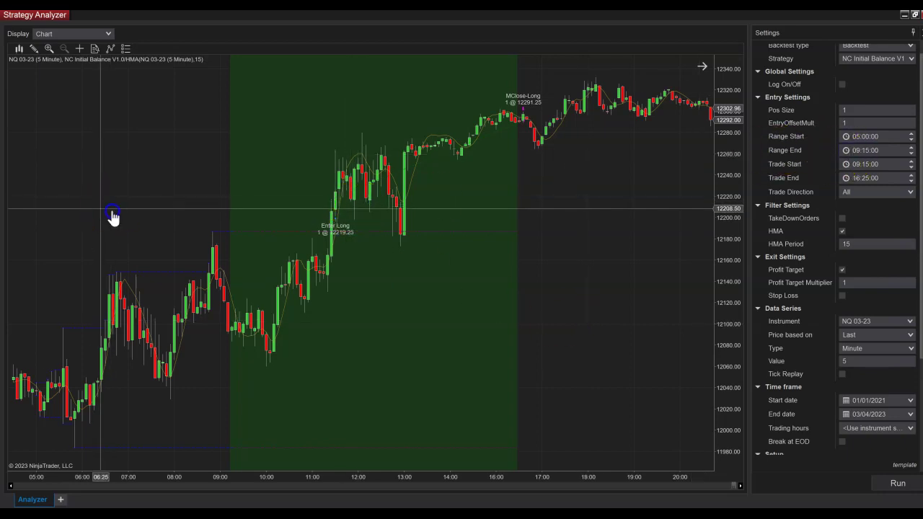
Examine the price range before the 15 March trade and the preceding 14 March session on the chart.
left_click_drag(113, 215, 125, 214)
left_click(255, 464)
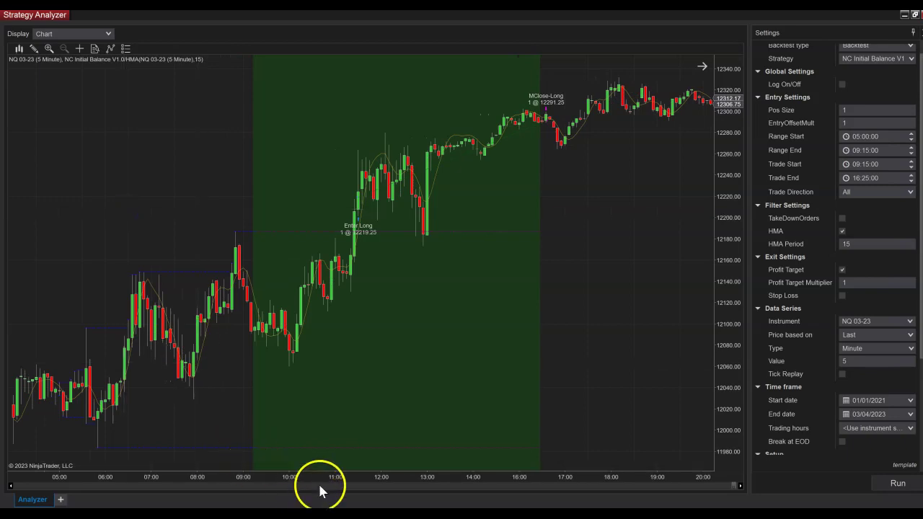
left_click_drag(319, 487, 372, 473)
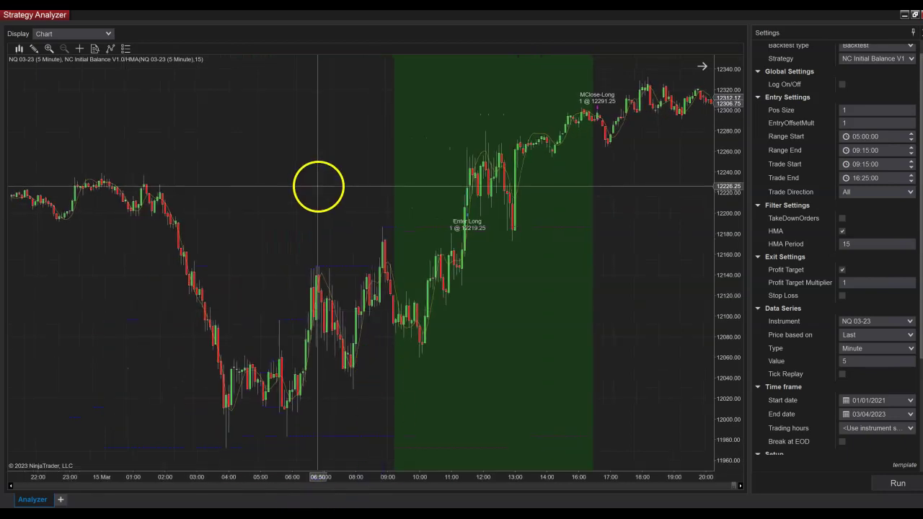
left_click_drag(235, 222, 454, 181)
left_click_drag(192, 281, 539, 282)
left_click_drag(195, 334, 218, 336)
left_click(131, 316)
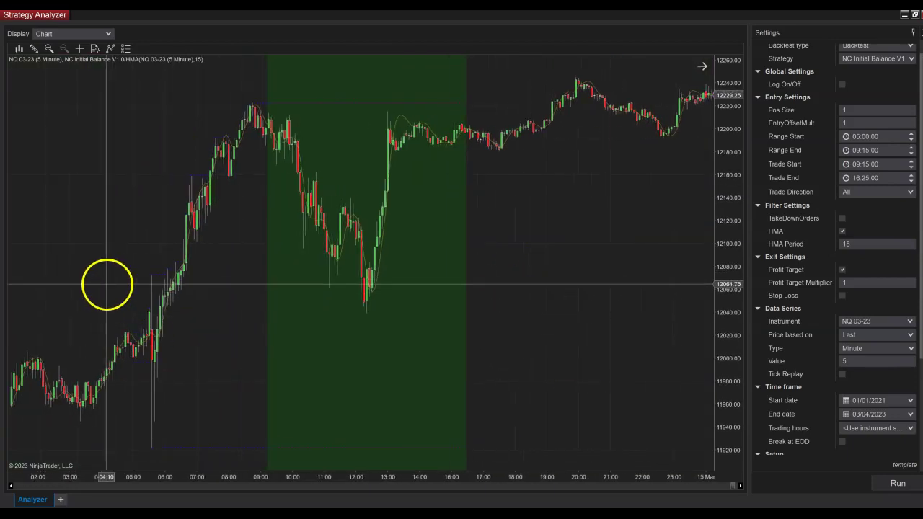
Dismiss the message notification and review the chart back through 13 March to the 10 March short trade.
left_click_drag(263, 358, 289, 359)
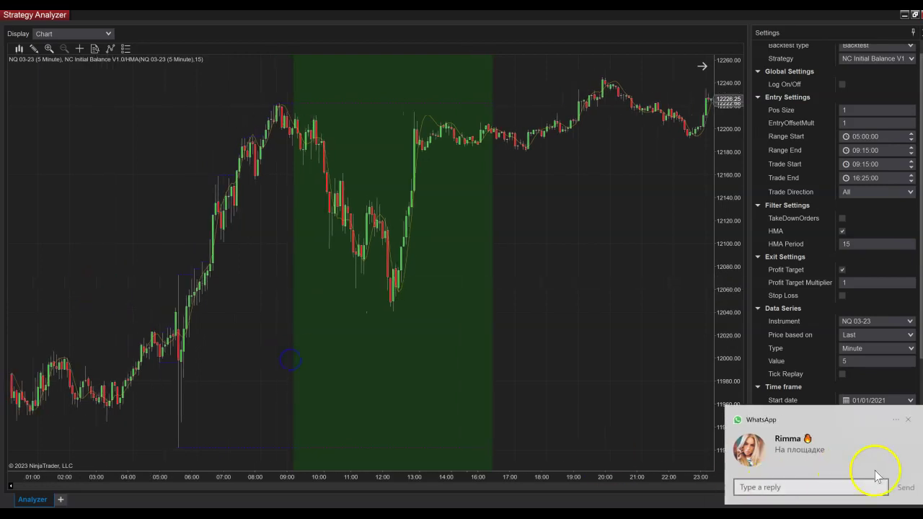
left_click(910, 420)
scroll(498, 336, "down", 5)
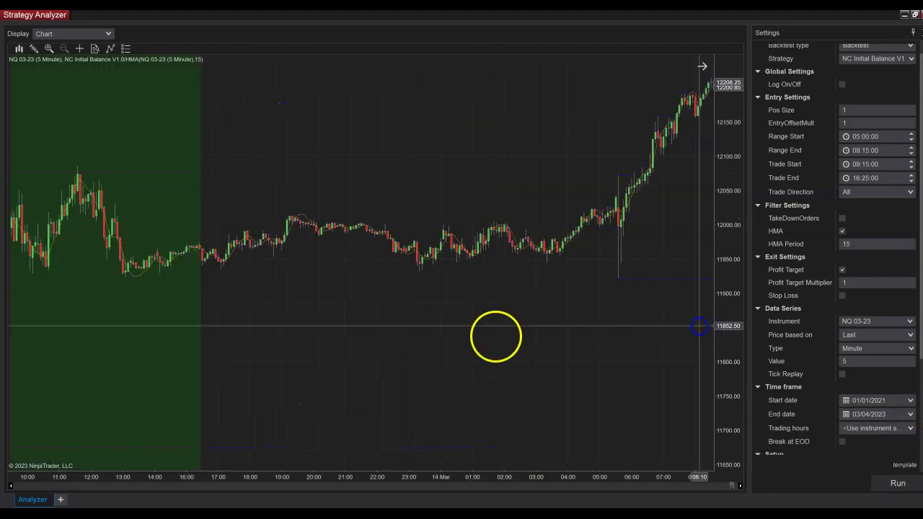
scroll(651, 363, "up", 5)
left_click_drag(114, 372, 551, 370)
left_click(267, 307)
left_click_drag(99, 387, 545, 387)
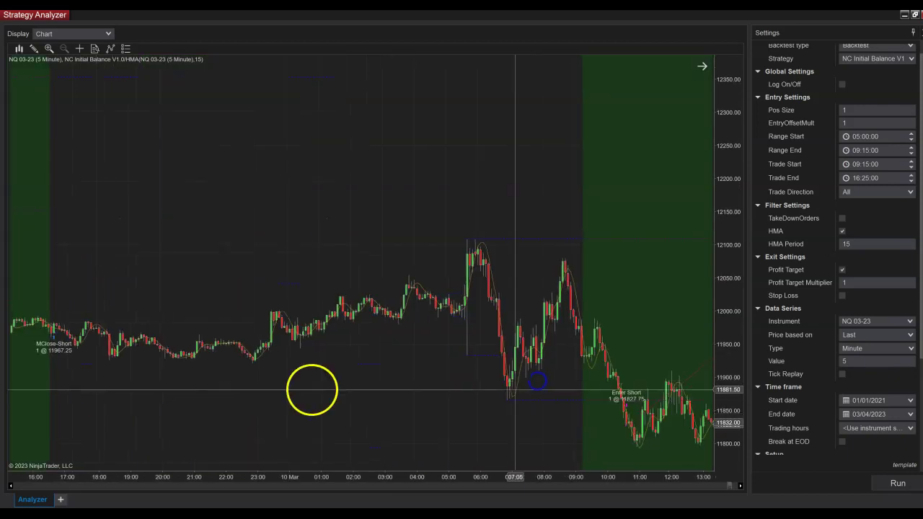
Examine the 9 March short trade on the chart and dismiss the new message notification.
left_click(153, 262)
left_click_drag(153, 262, 552, 236)
left_click(244, 324)
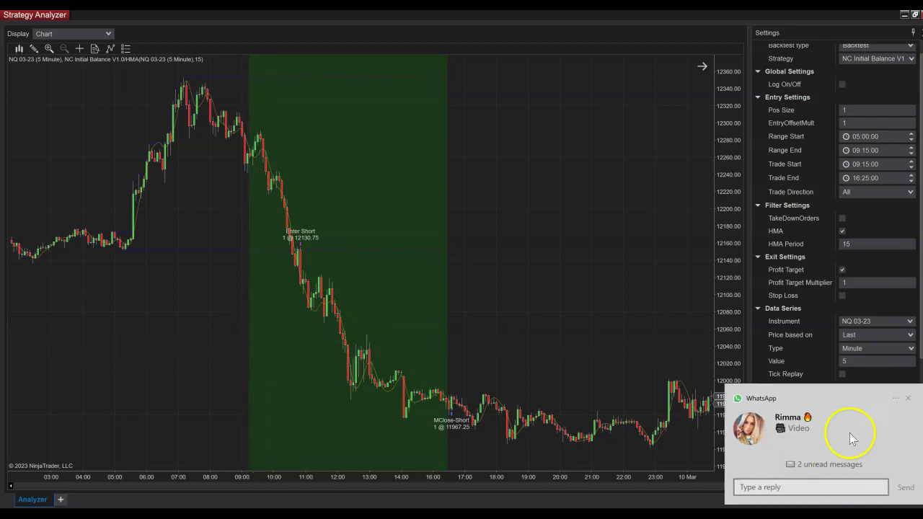
left_click(906, 400)
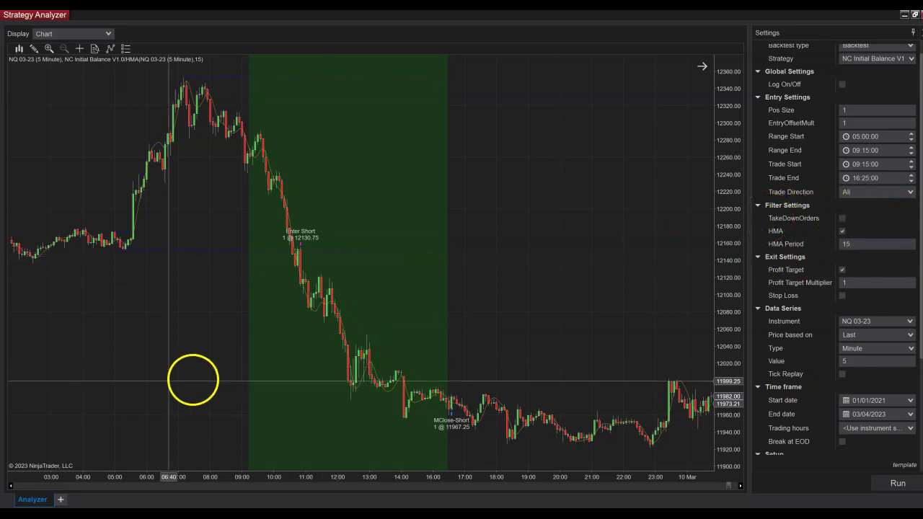
Review the earlier trades on the chart, including the 7 March short trade and the 3 March long trade.
left_click_drag(113, 388, 546, 367)
left_click_drag(206, 426, 577, 402)
left_click_drag(107, 426, 528, 382)
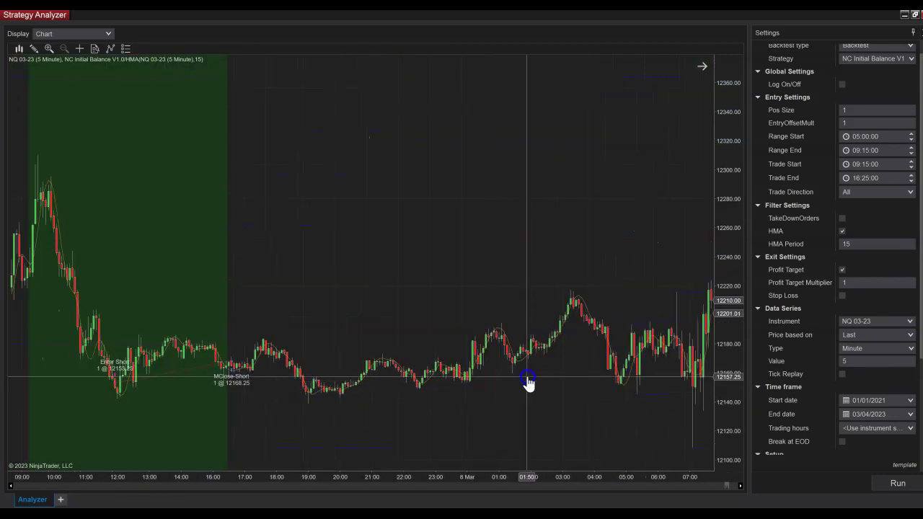
left_click_drag(226, 298, 617, 252)
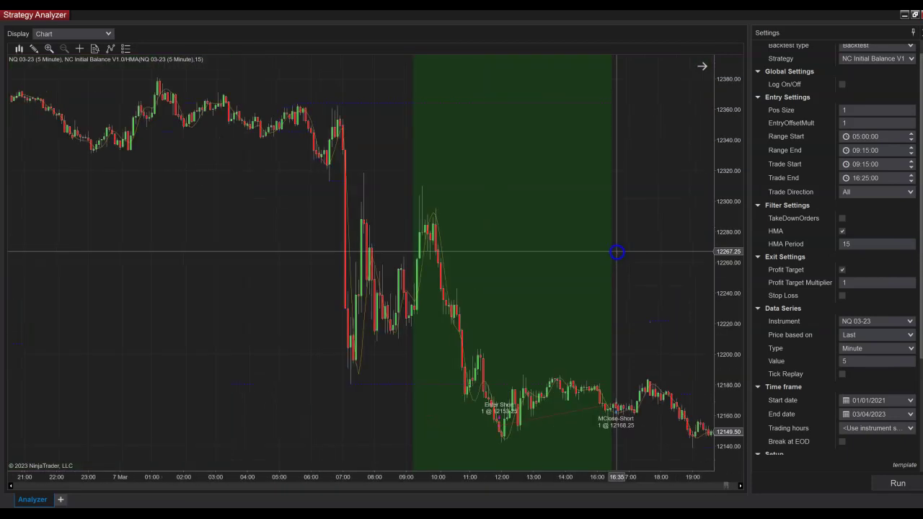
left_click_drag(116, 297, 674, 286)
left_click_drag(154, 364, 674, 252)
left_click_drag(319, 313, 598, 315)
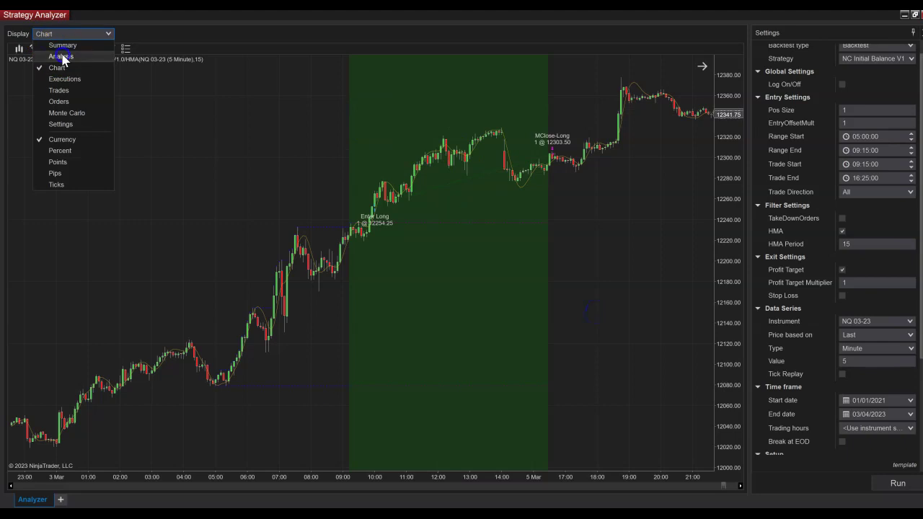
Check the Analysis results, then return to the chart and examine the 2 March long trade's profit target exit.
left_click(63, 57)
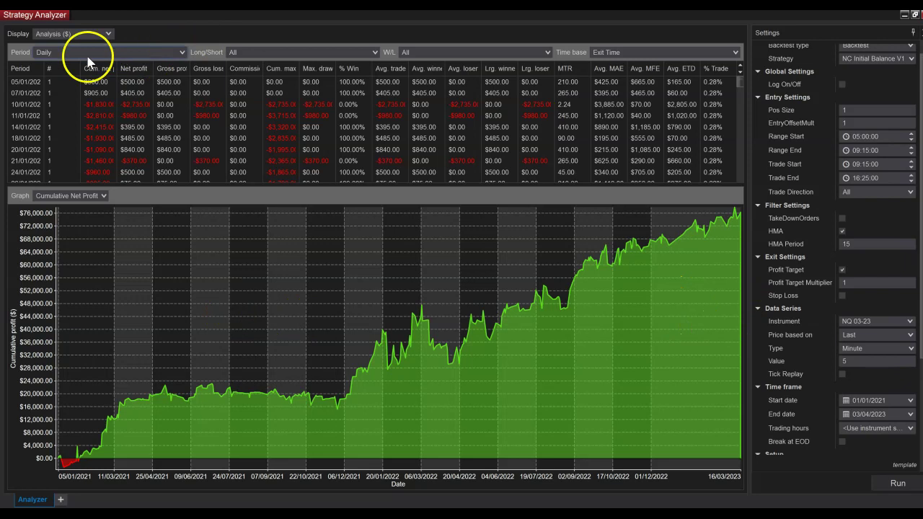
left_click(63, 67)
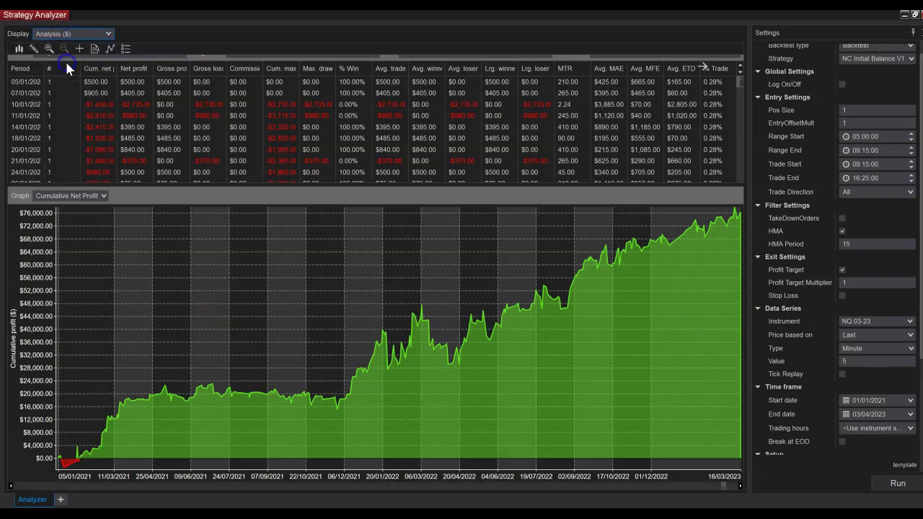
left_click(456, 250)
left_click_drag(456, 250, 685, 325)
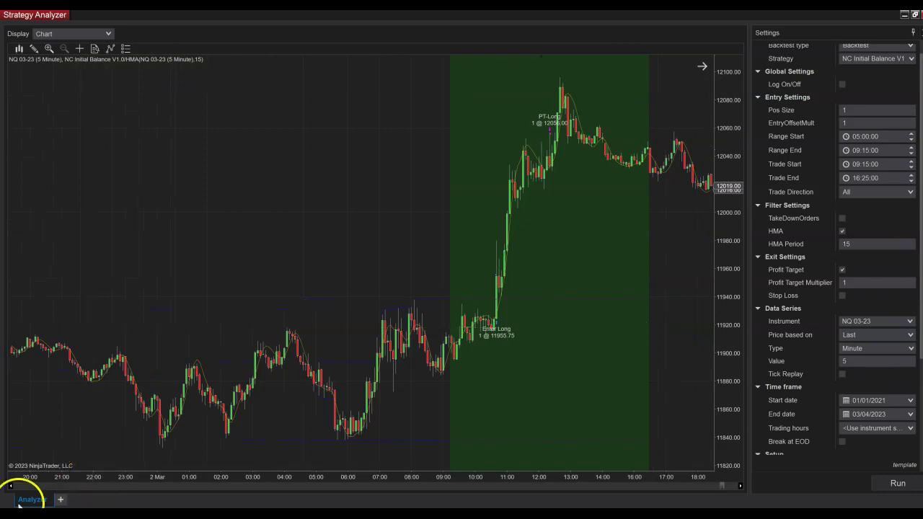